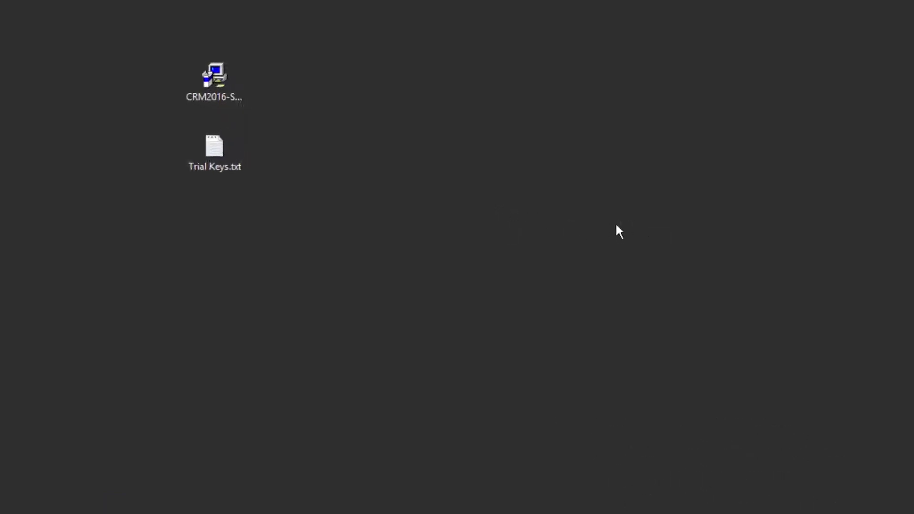
Run the CRM2016 installer as administrator
click(214, 79)
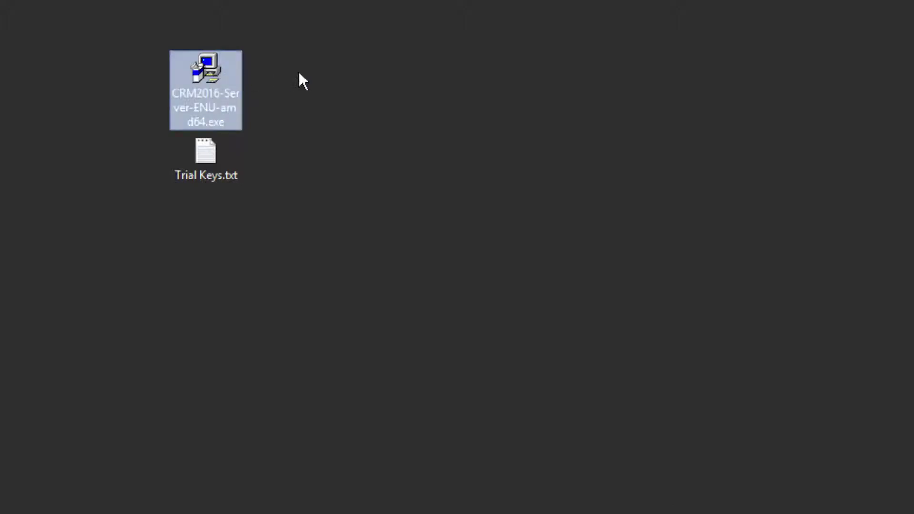
right_click(222, 78)
click(279, 115)
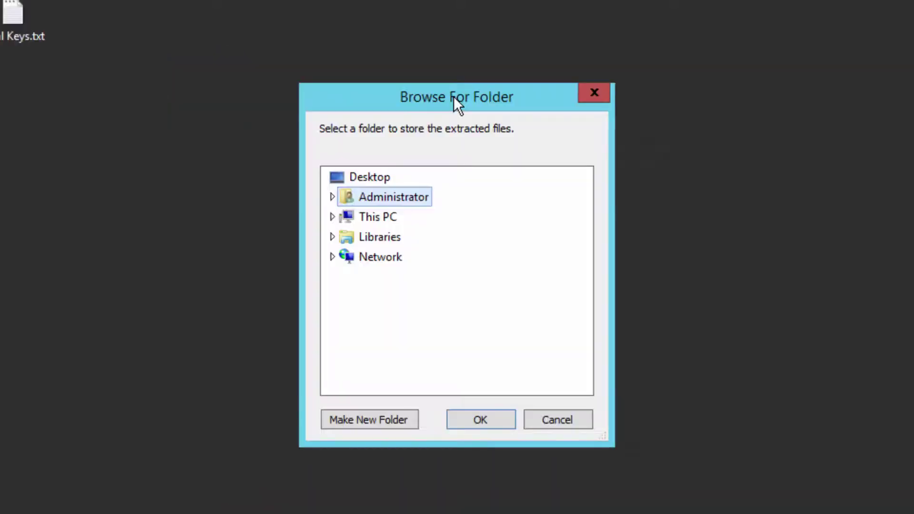
Extract the installer files into a new 'CRM Server' folder on the desktop
click(380, 181)
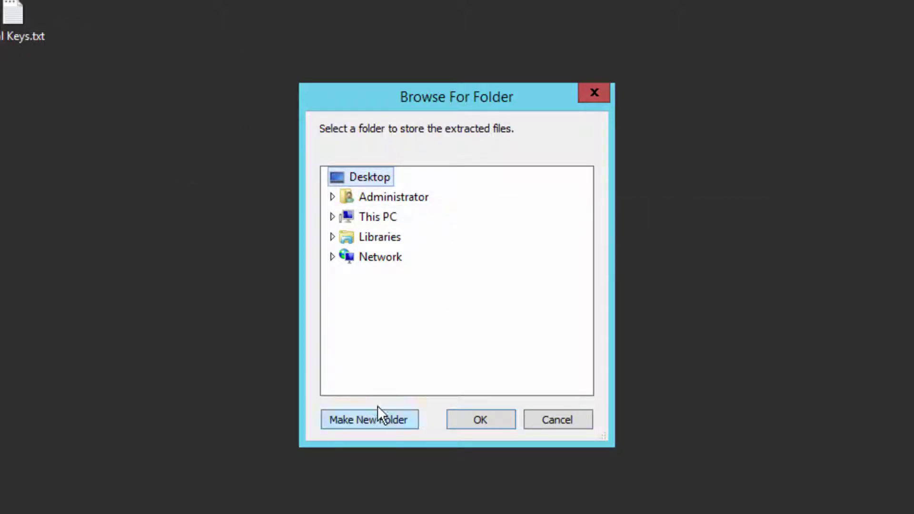
click(358, 419)
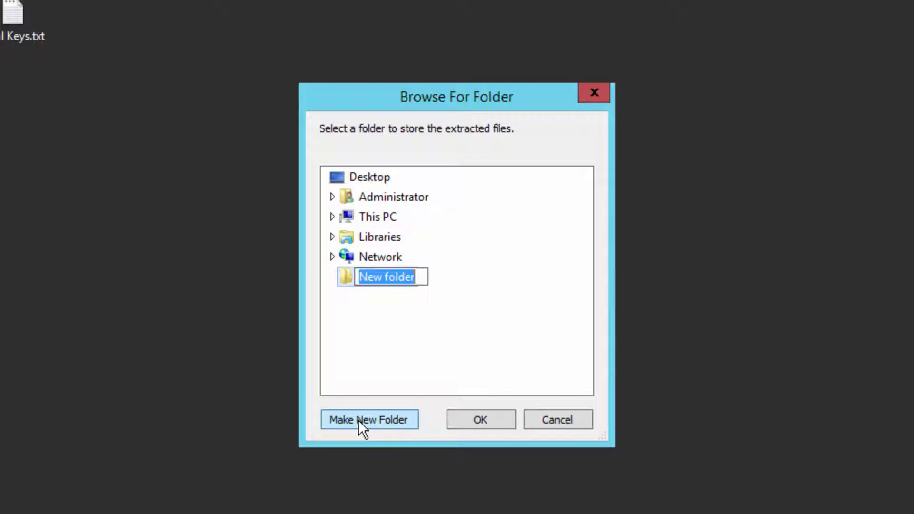
text(CRM )
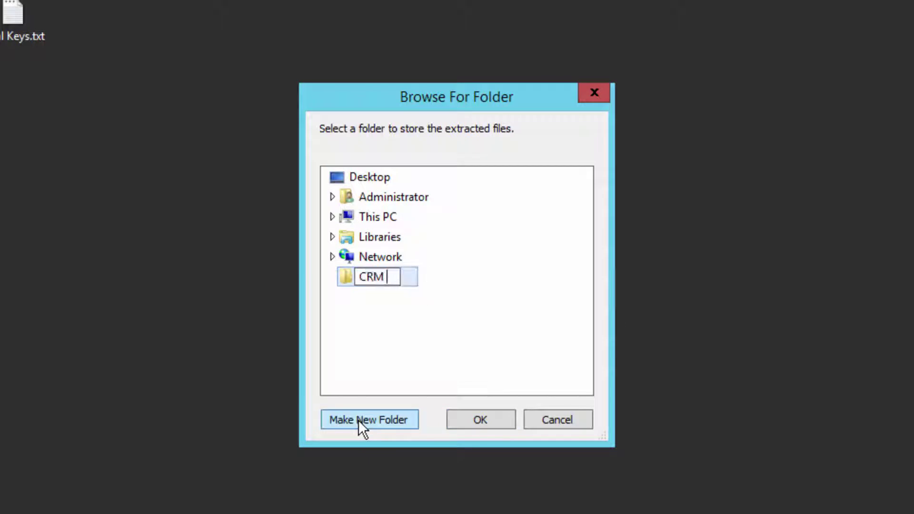
text(Server)
key(Return)
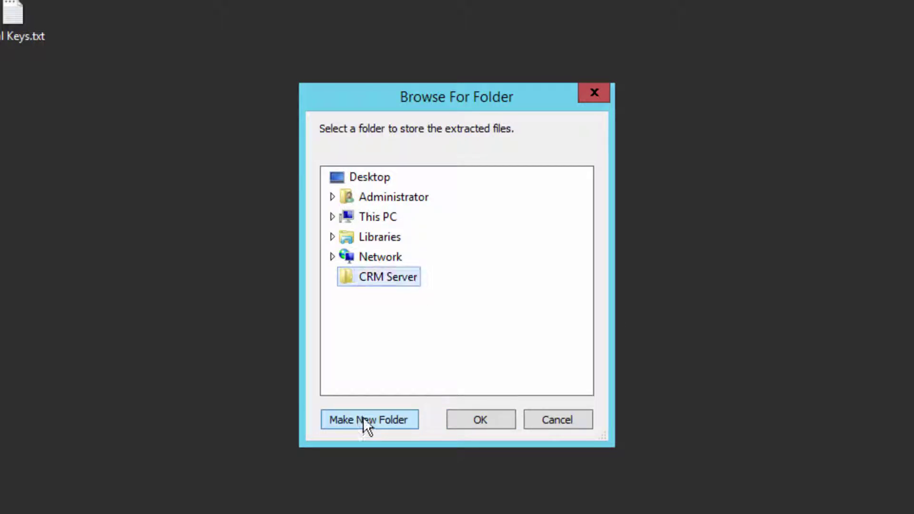
click(486, 426)
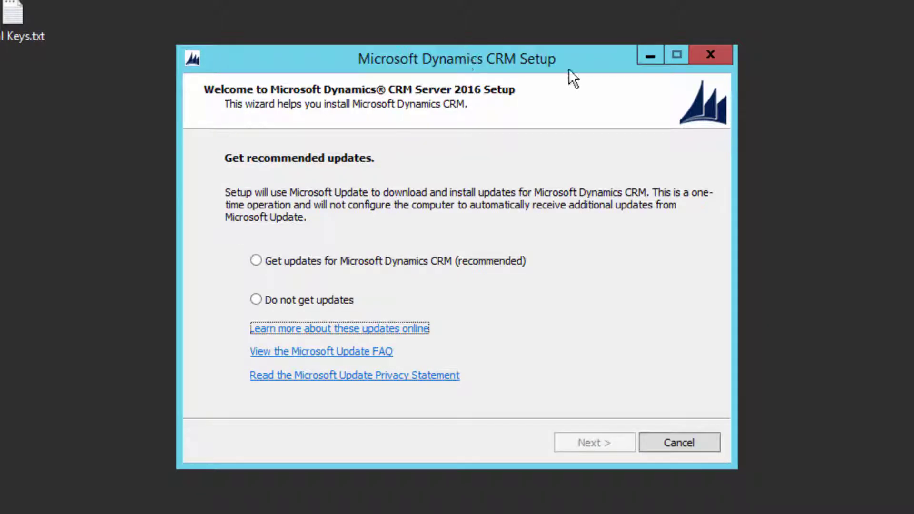
Select 'Get updates for Microsoft Dynamics CRM (recommended)' and proceed through the update check
click(287, 263)
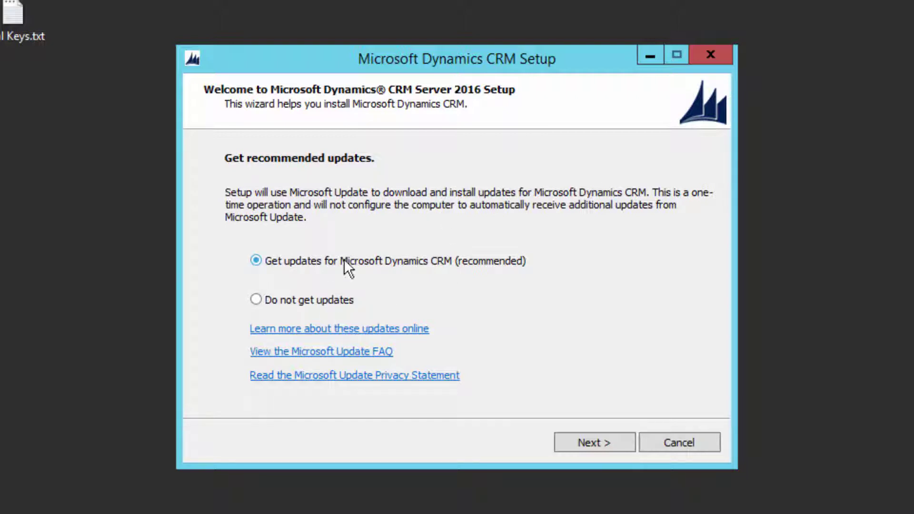
click(592, 443)
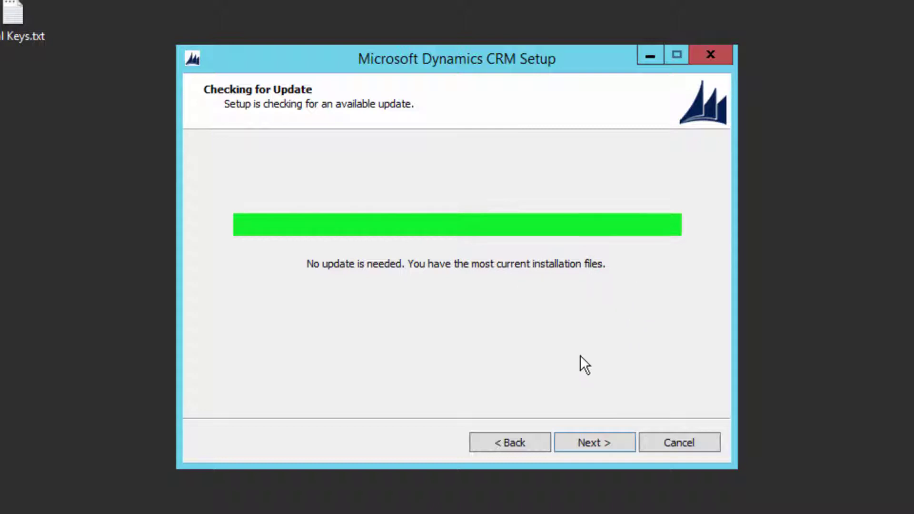
click(591, 441)
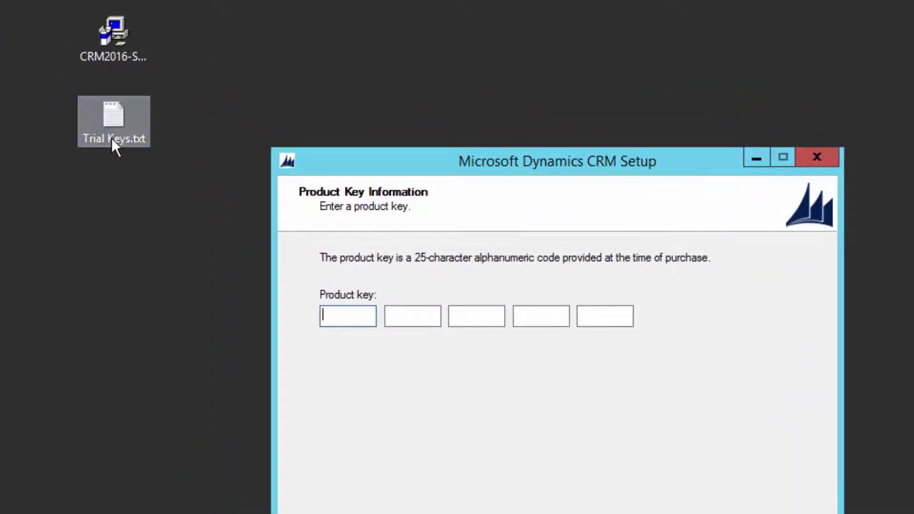
Open Trial Keys.txt and copy the no-CAL-limit CRM Server 2016 trial key
double_click(111, 127)
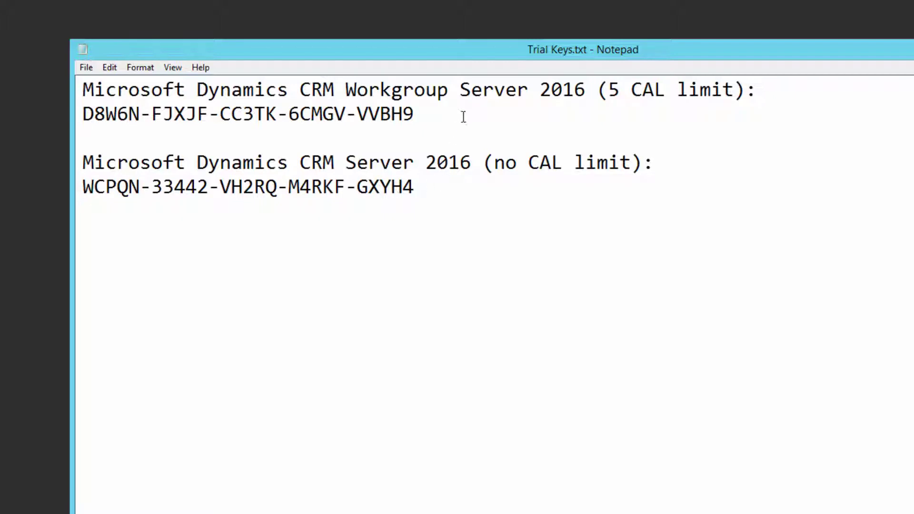
drag(83, 187, 434, 179)
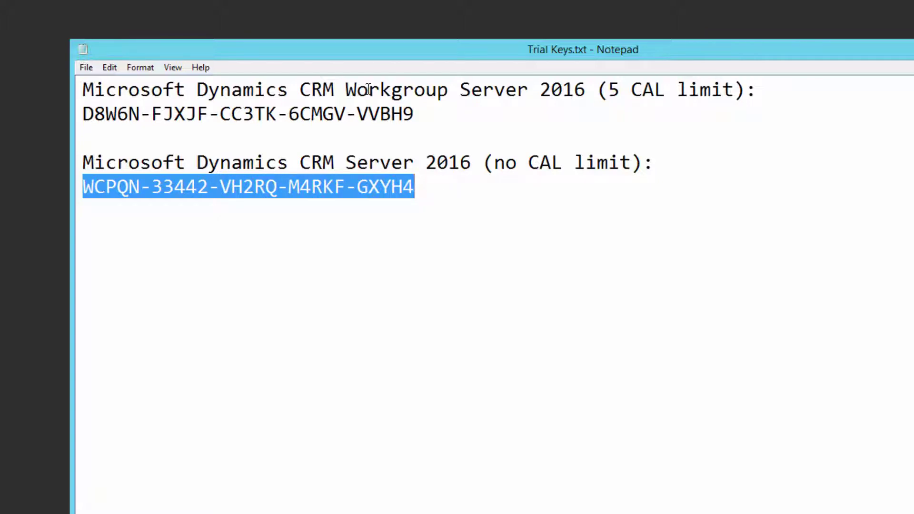
right_click(365, 180)
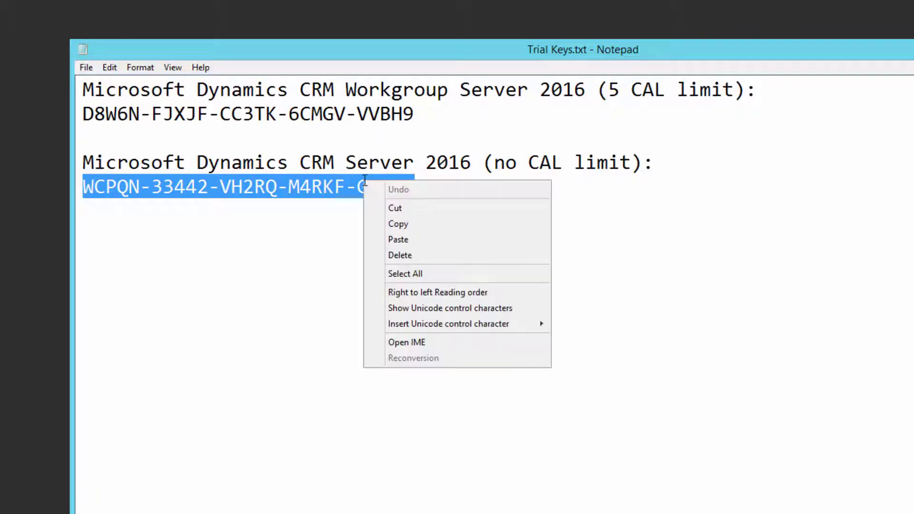
click(392, 224)
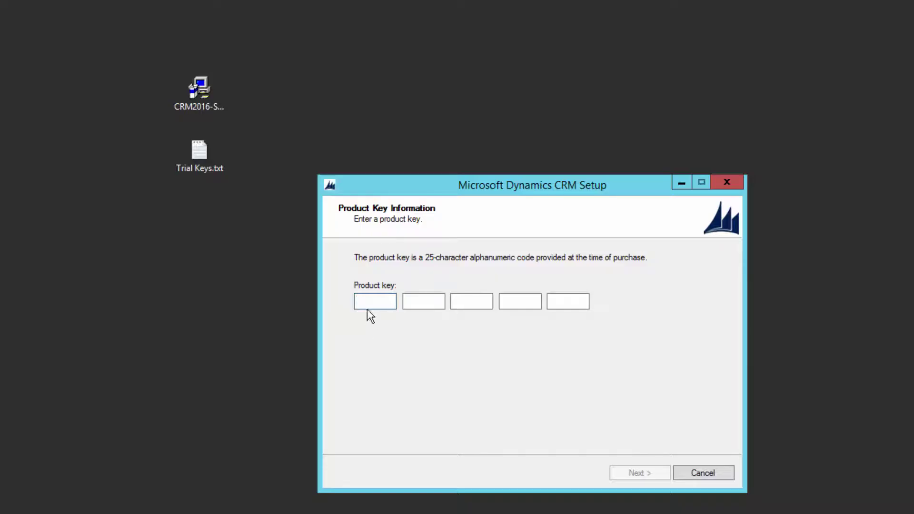
right_click(368, 309)
Paste the trial key into the product key fields and accept the licence agreement
click(406, 363)
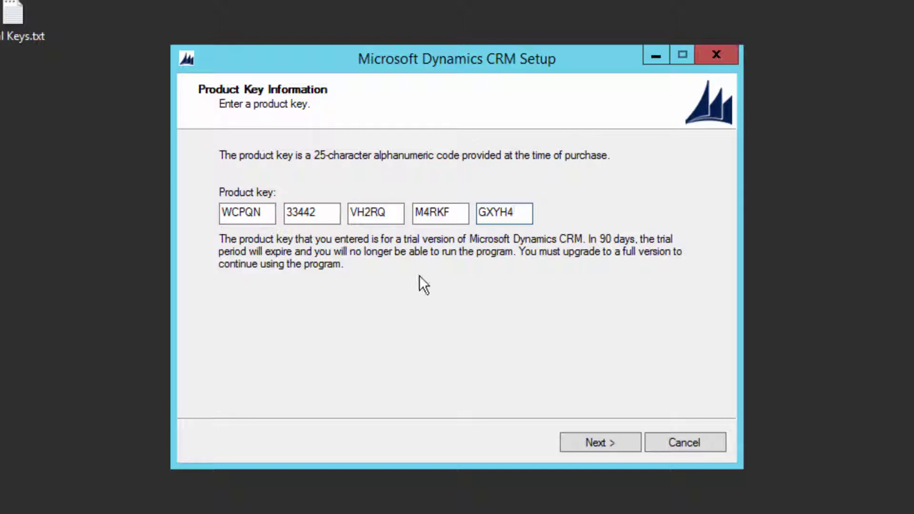
click(605, 441)
drag(706, 172, 721, 369)
click(195, 397)
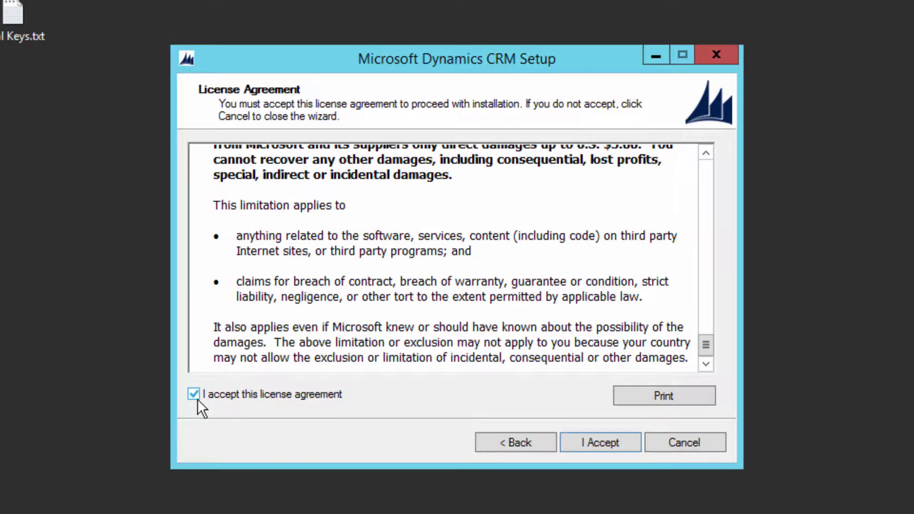
click(598, 439)
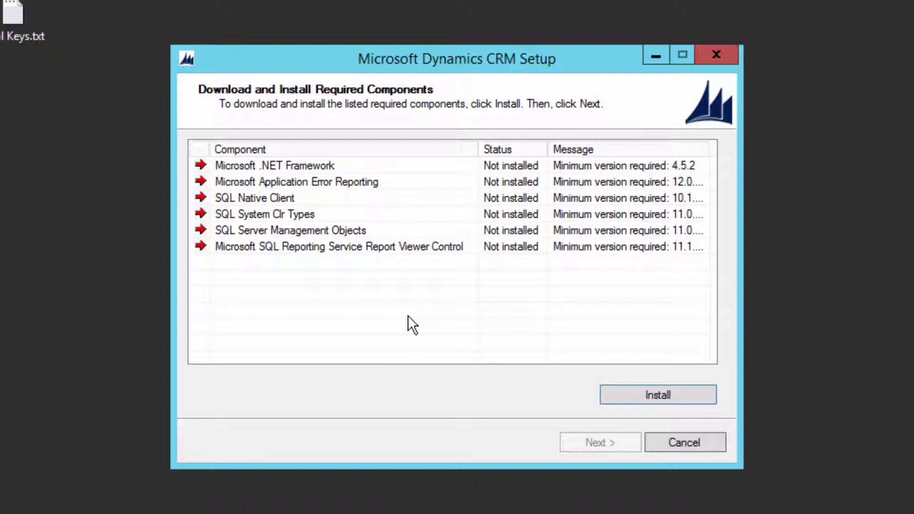
Download and install the pending prerequisites, getting .NET Framework installed
click(658, 390)
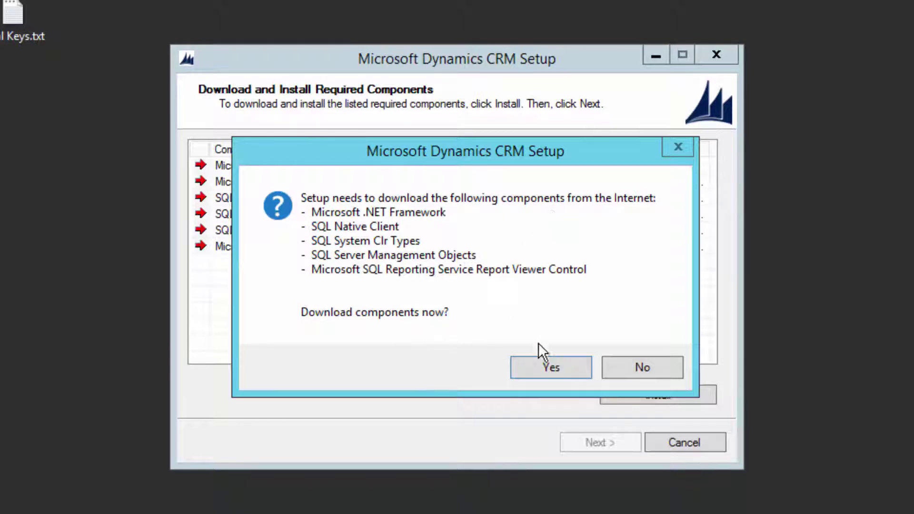
click(546, 372)
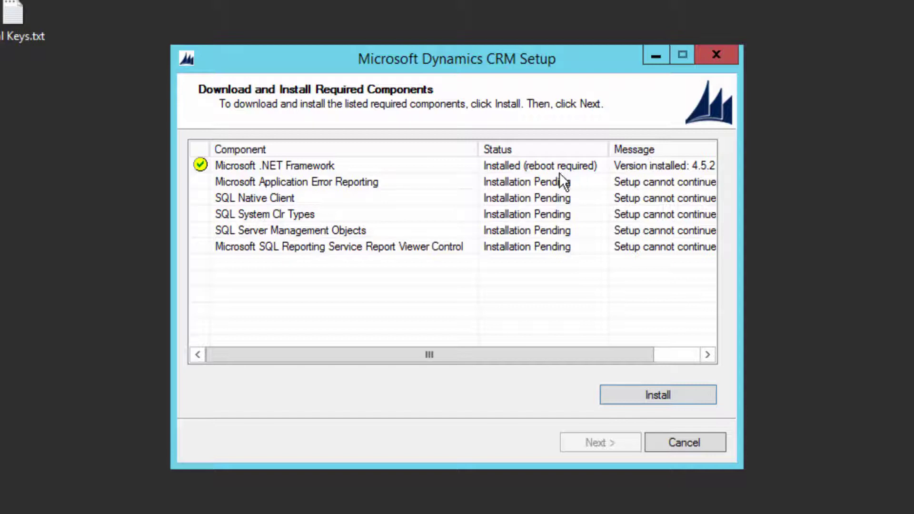
click(649, 395)
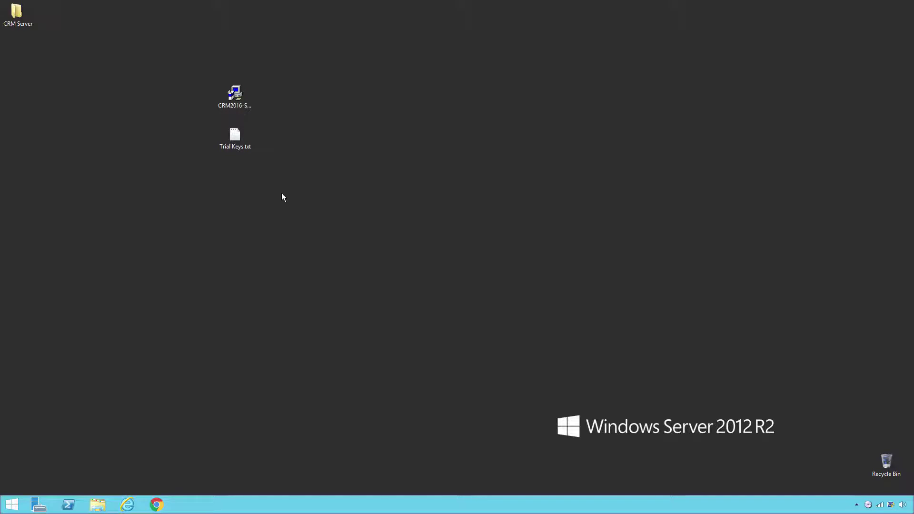
Open the desktop CRM Server folder and launch SetupServer.exe
double_click(43, 47)
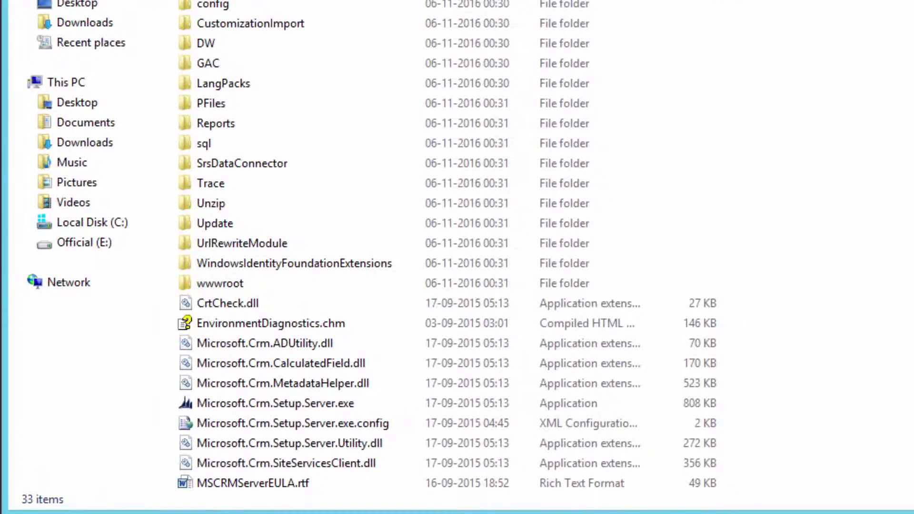
click(429, 164)
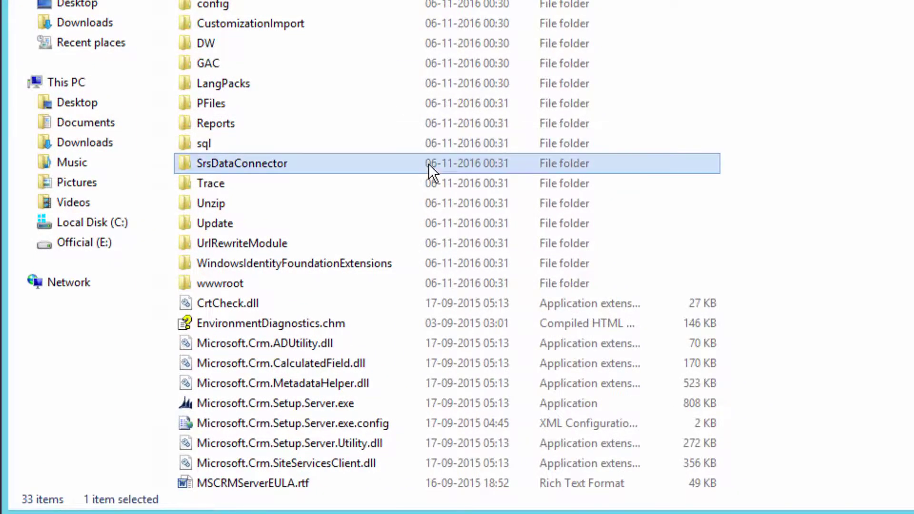
scroll(372, 300, down, 3)
click(301, 480)
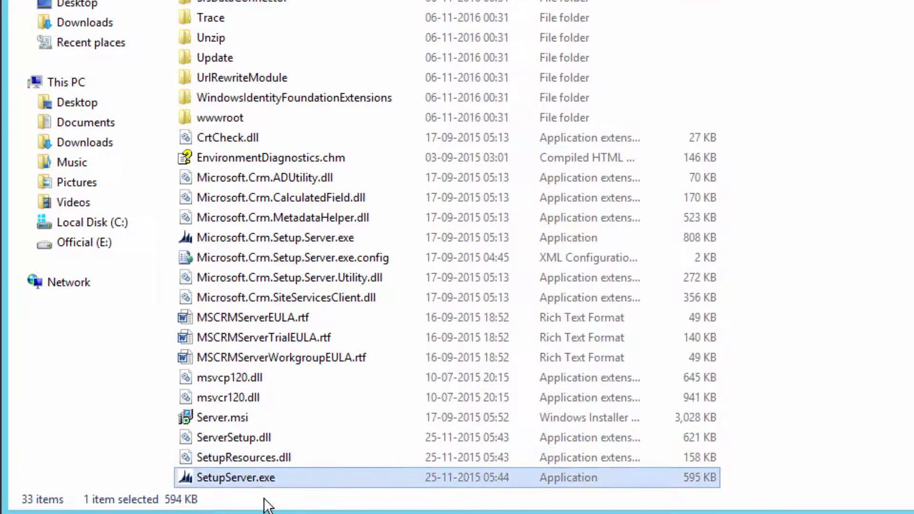
double_click(249, 478)
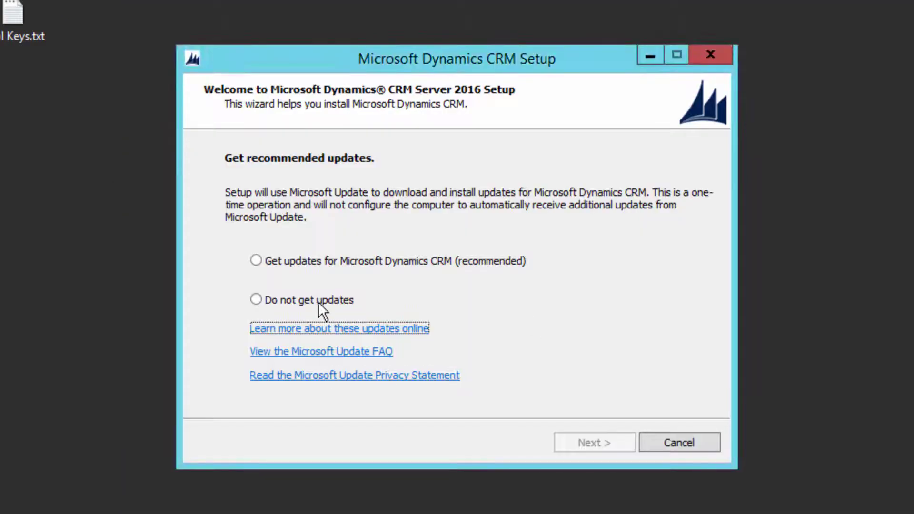
Opt in to recommended CRM updates and get past the update check again
click(314, 263)
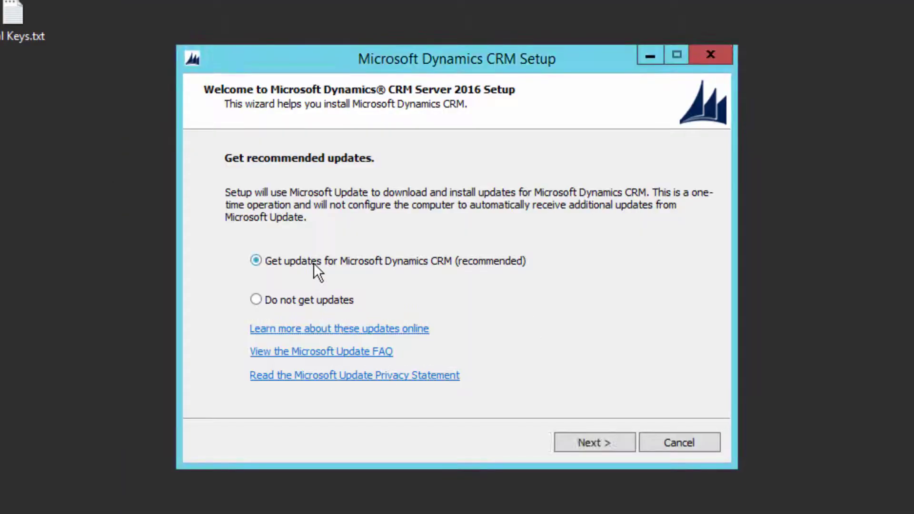
click(572, 438)
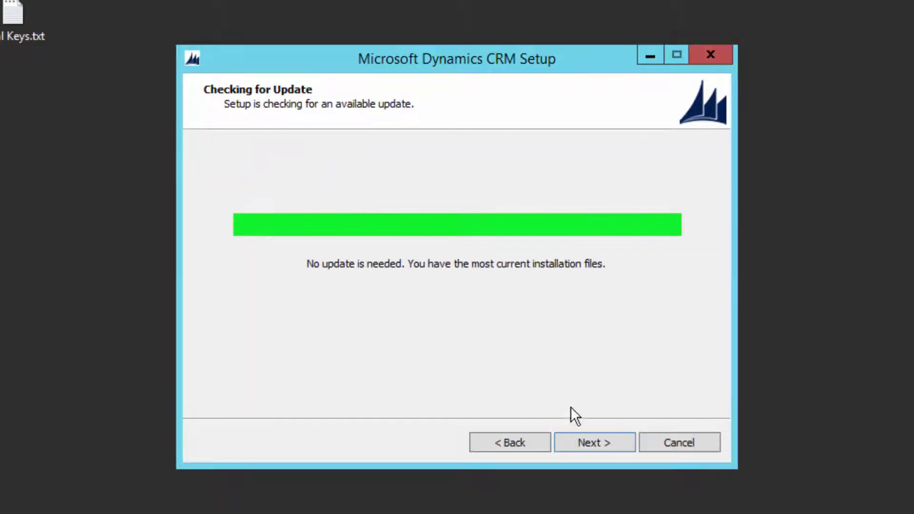
click(590, 440)
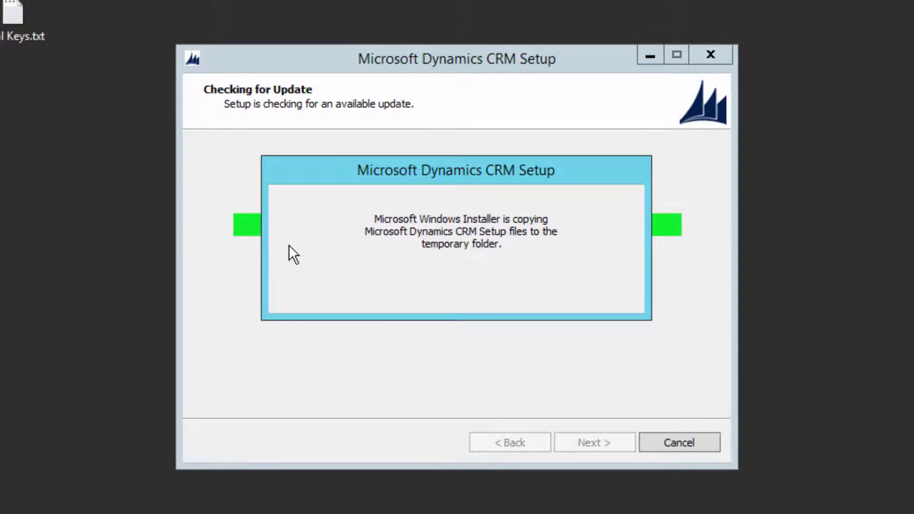
Paste the trial product key and accept the license agreement
right_click(246, 213)
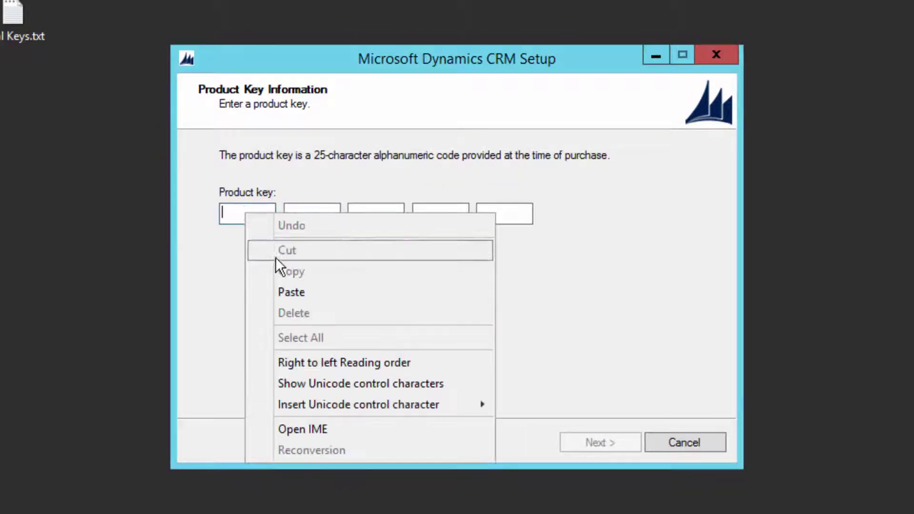
click(288, 285)
click(593, 434)
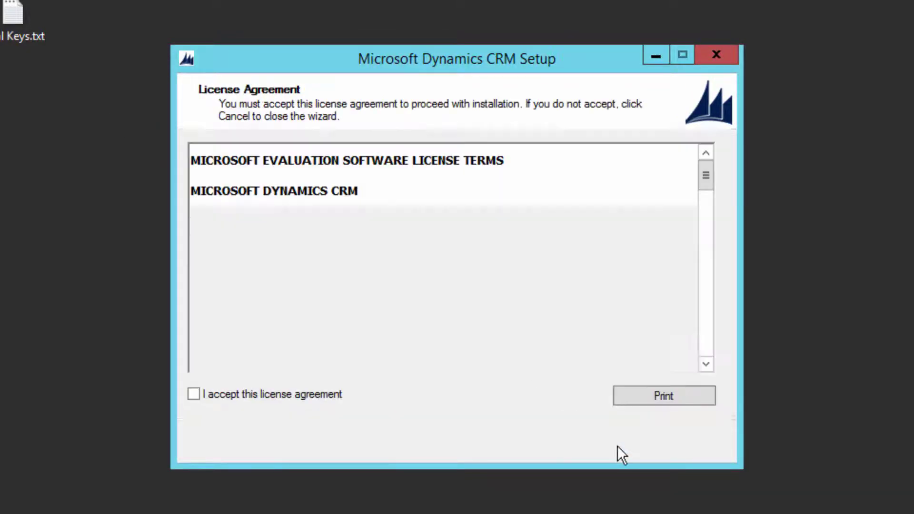
click(286, 395)
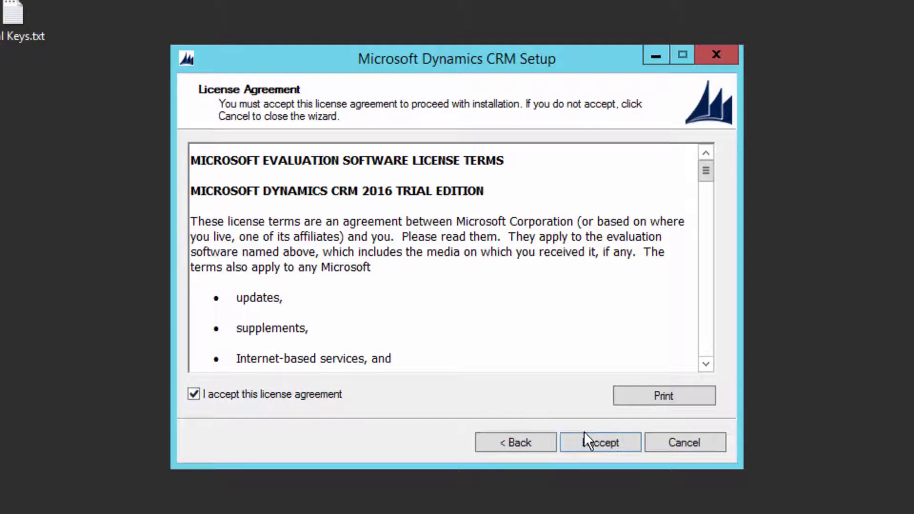
click(593, 440)
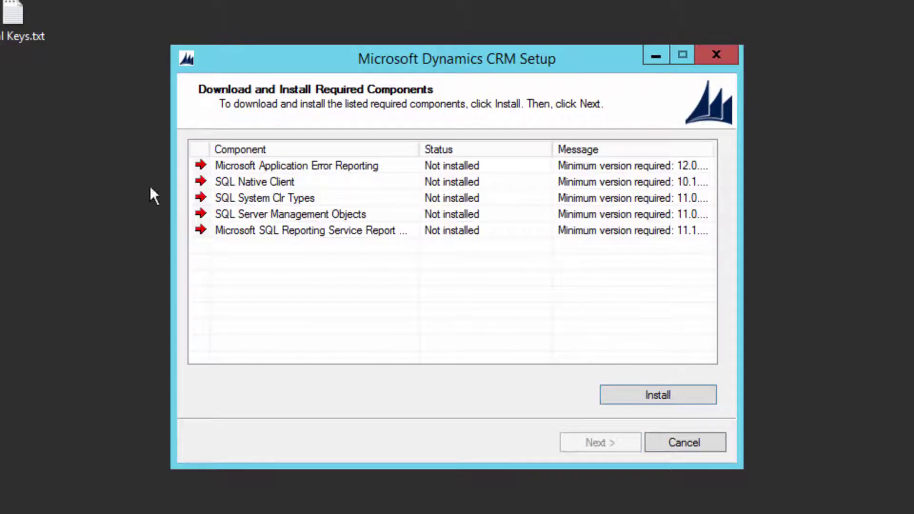
Download and install the five missing prerequisites, continuing once all show Installed
click(636, 397)
click(572, 361)
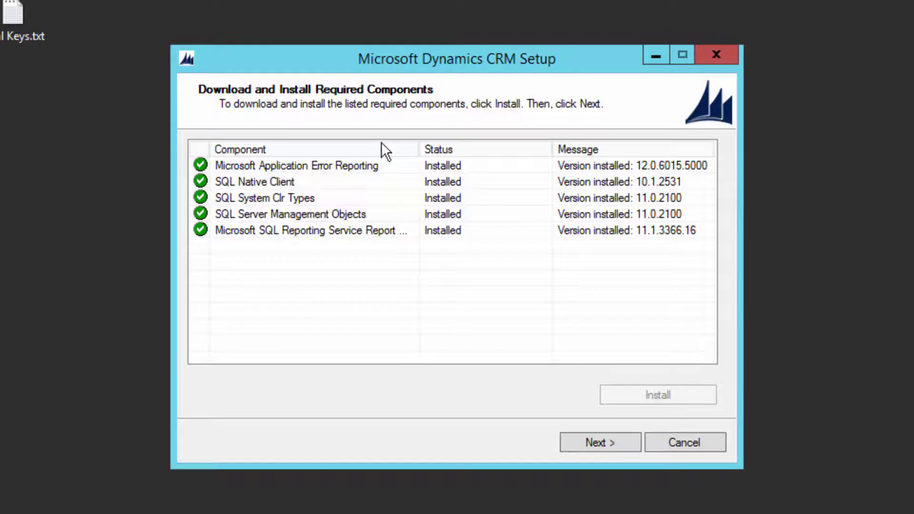
click(587, 446)
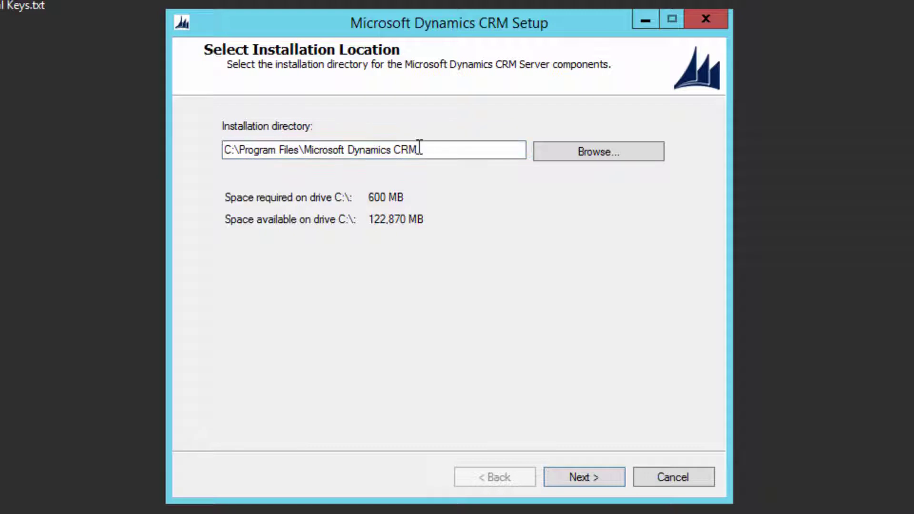
Keep the default C:\Program Files\Microsoft Dynamics CRM installation directory and continue
click(433, 150)
click(577, 478)
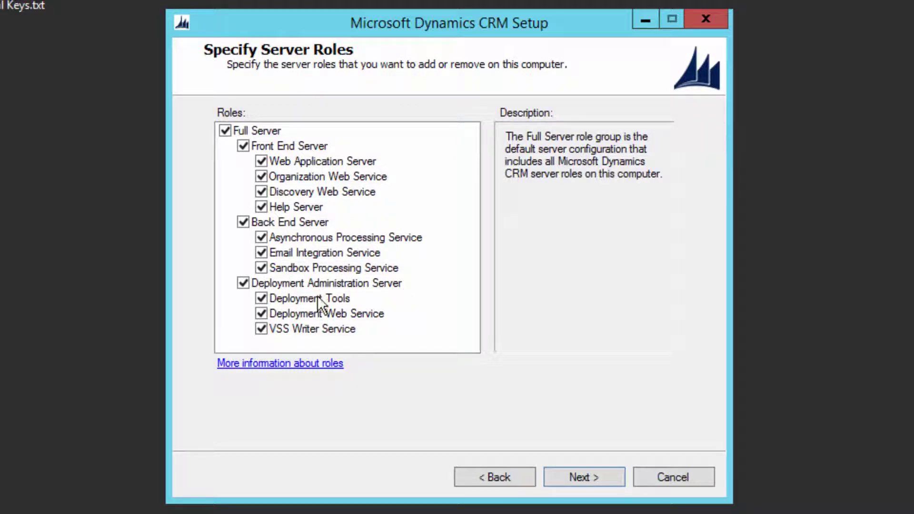
Toggle the Back End, Deployment Administration and Front End role groups, then recheck Full Server
click(244, 223)
click(250, 278)
click(246, 282)
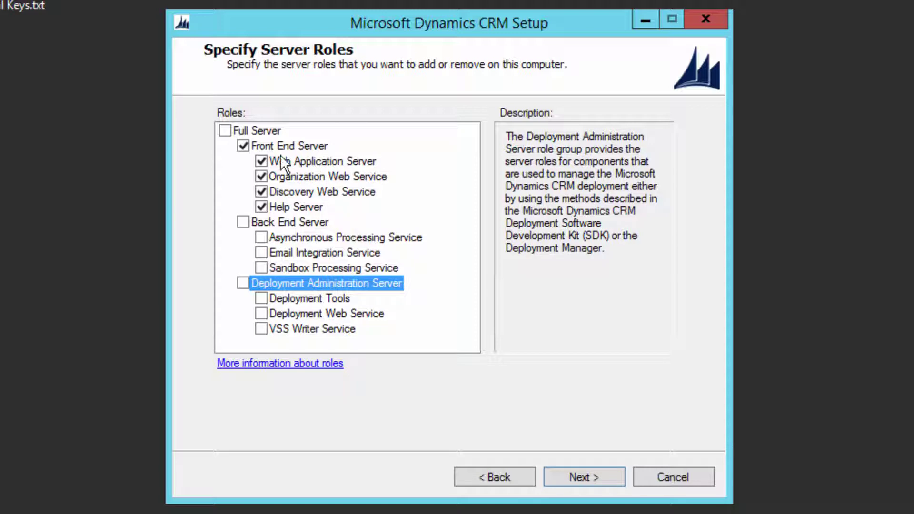
click(243, 147)
click(244, 223)
click(243, 283)
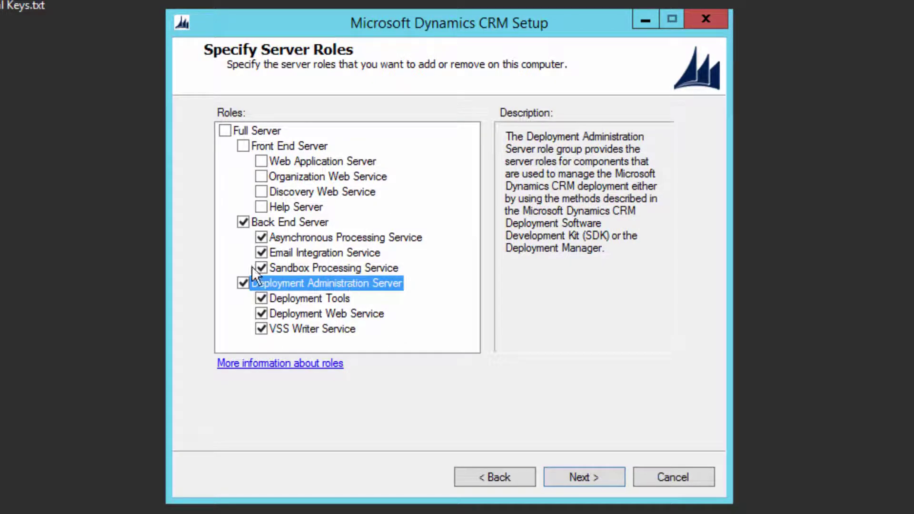
click(243, 223)
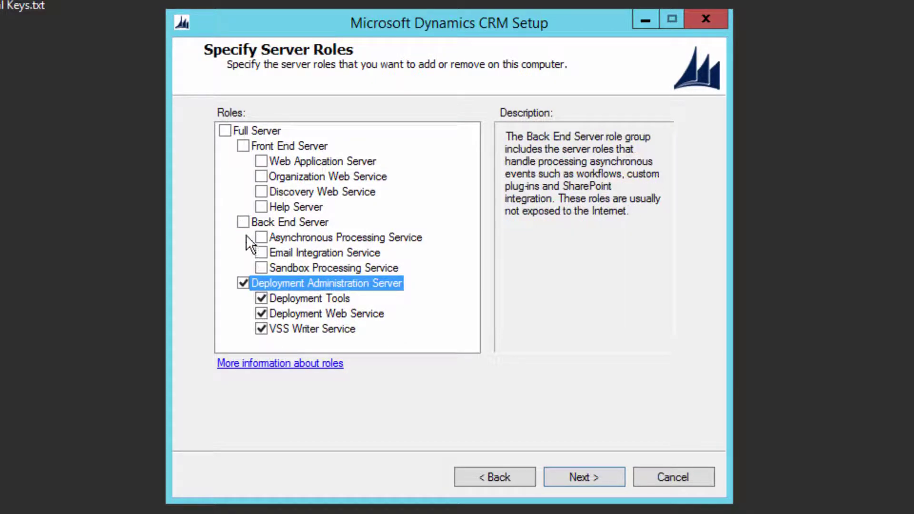
click(243, 284)
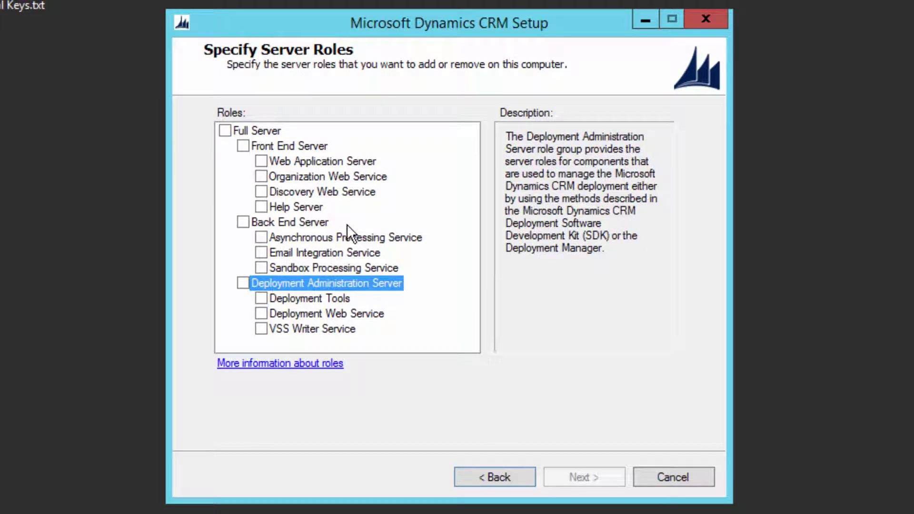
click(225, 130)
Review the Front End, Help, Back End, Deployment Administration and Full Server role descriptions
click(310, 147)
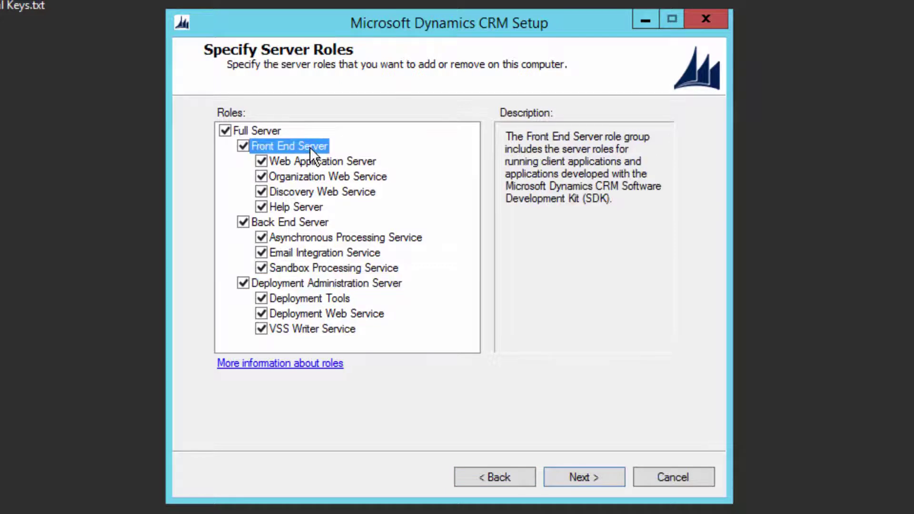
click(306, 211)
click(307, 222)
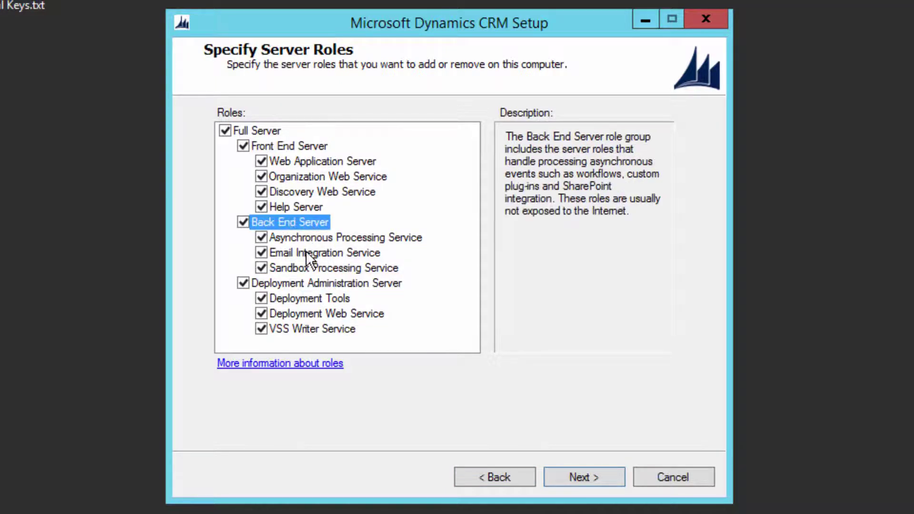
click(309, 282)
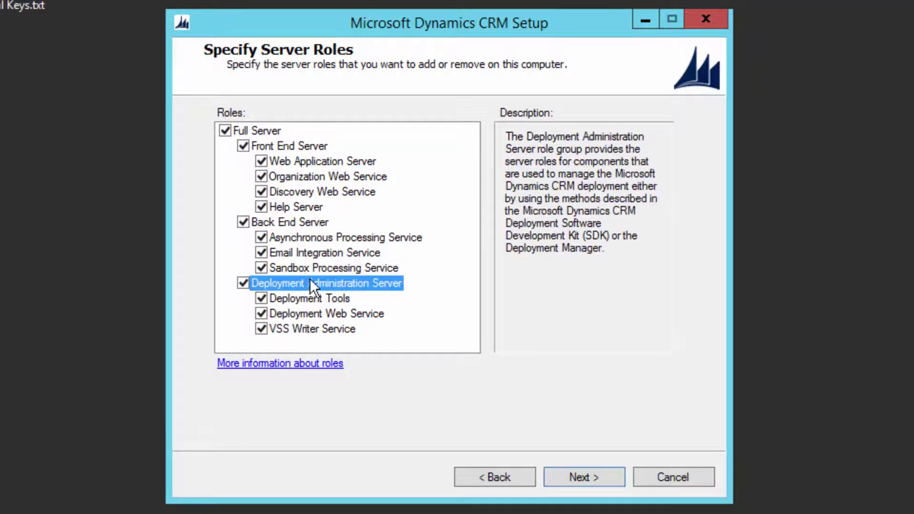
click(269, 131)
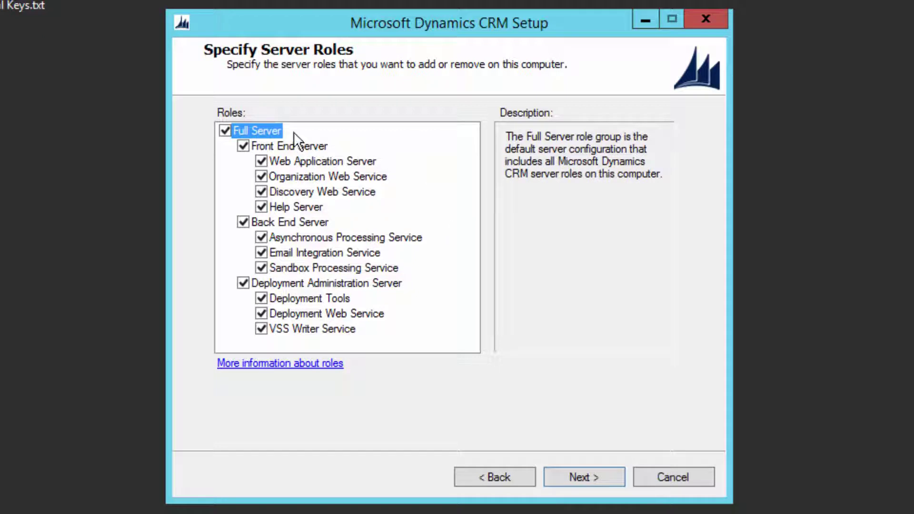
click(574, 475)
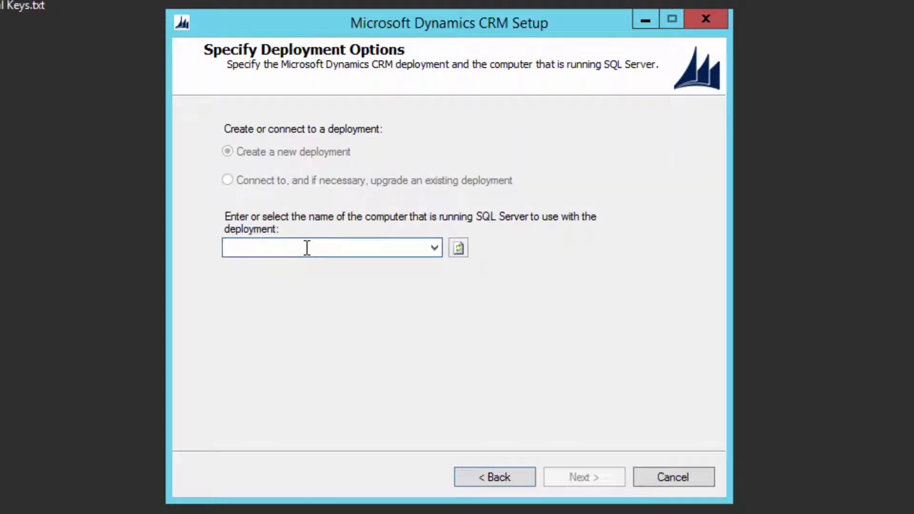
Pick TRAINING as the SQL Server for a new deployment and continue
click(307, 248)
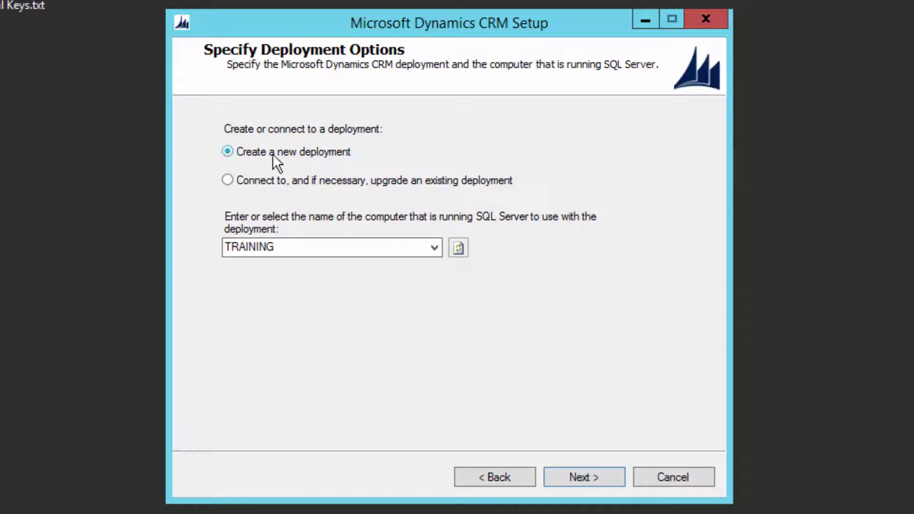
click(583, 473)
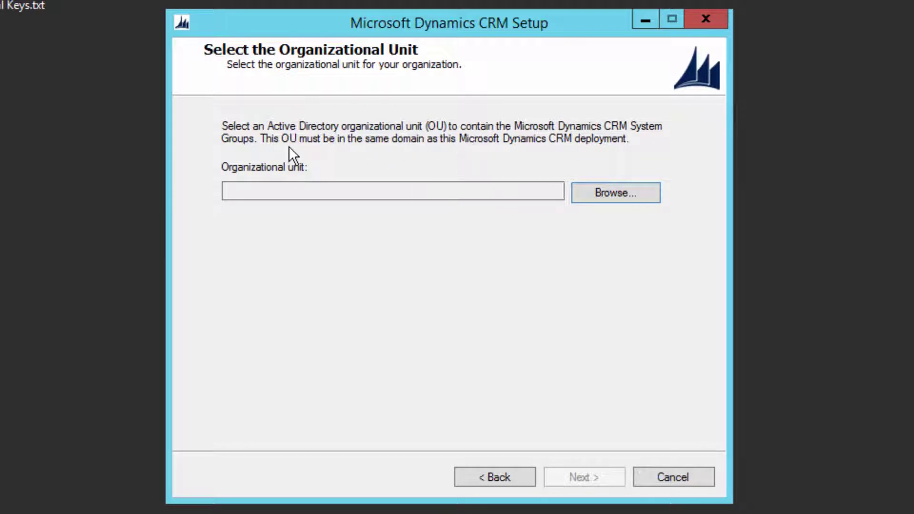
Set the organizational unit to the TAC domain root, DC=TAC,DC=COM, and continue
click(604, 191)
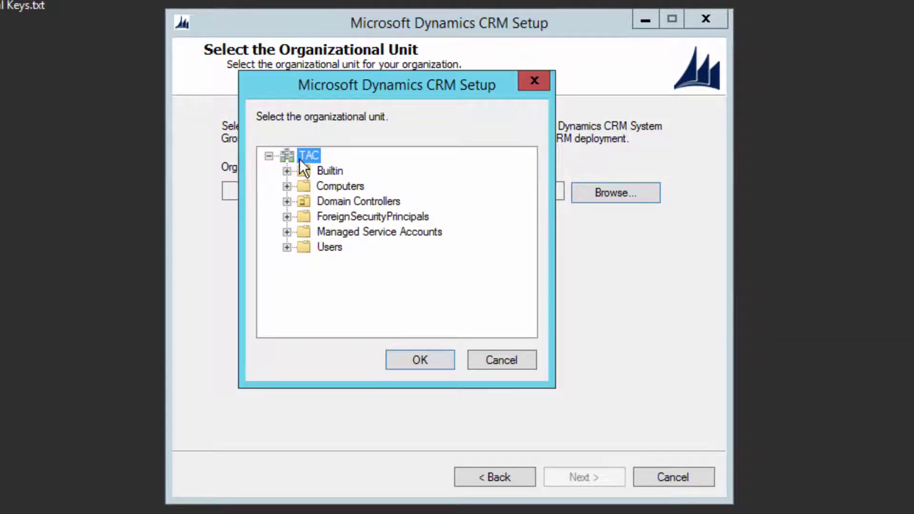
click(420, 360)
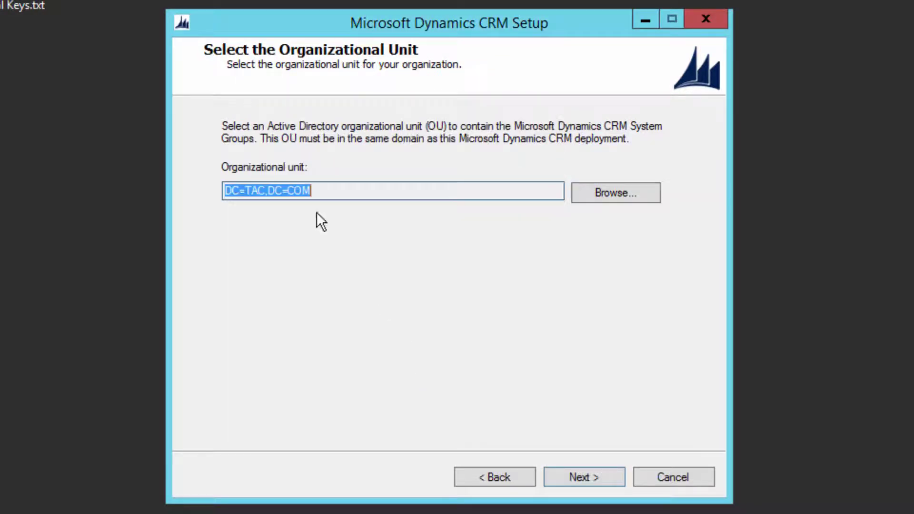
click(335, 190)
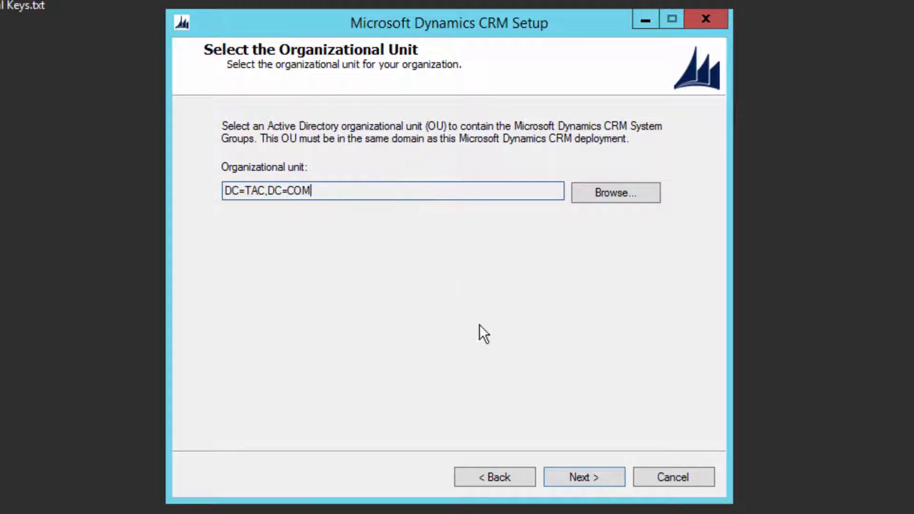
click(582, 479)
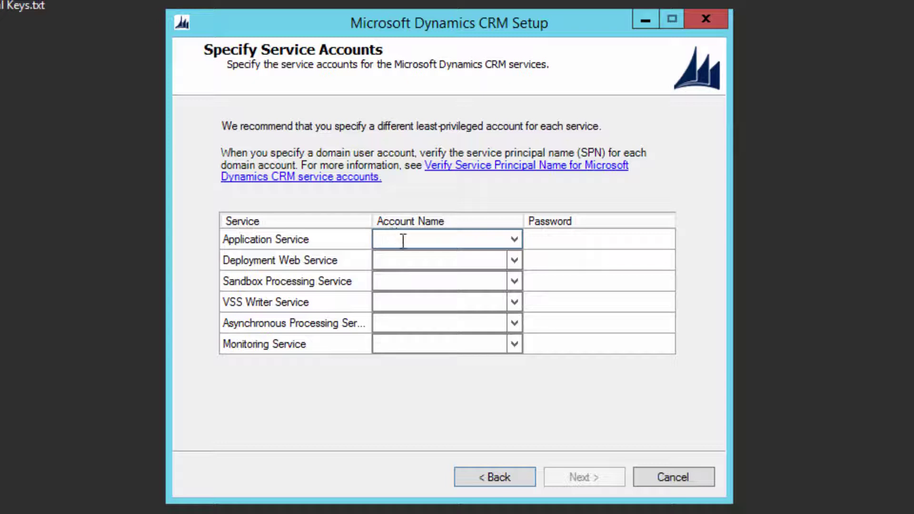
click(252, 239)
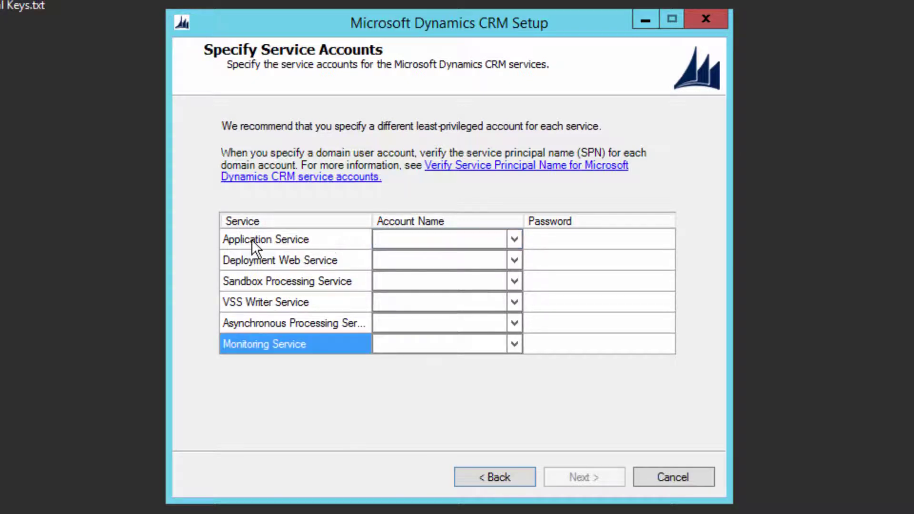
click(263, 240)
click(259, 275)
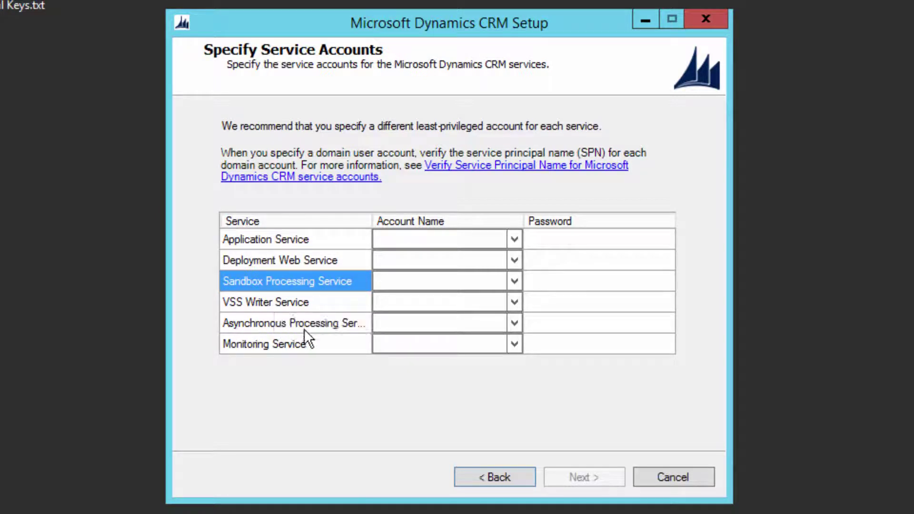
click(306, 348)
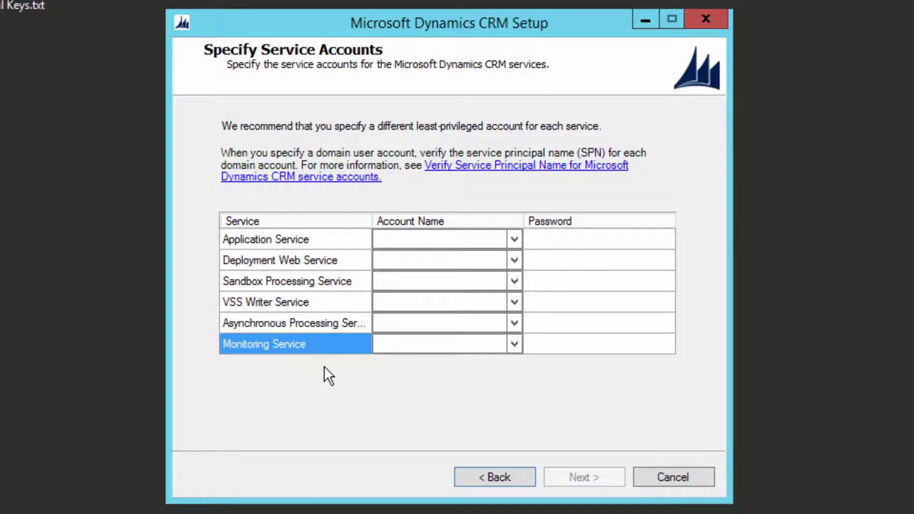
click(391, 345)
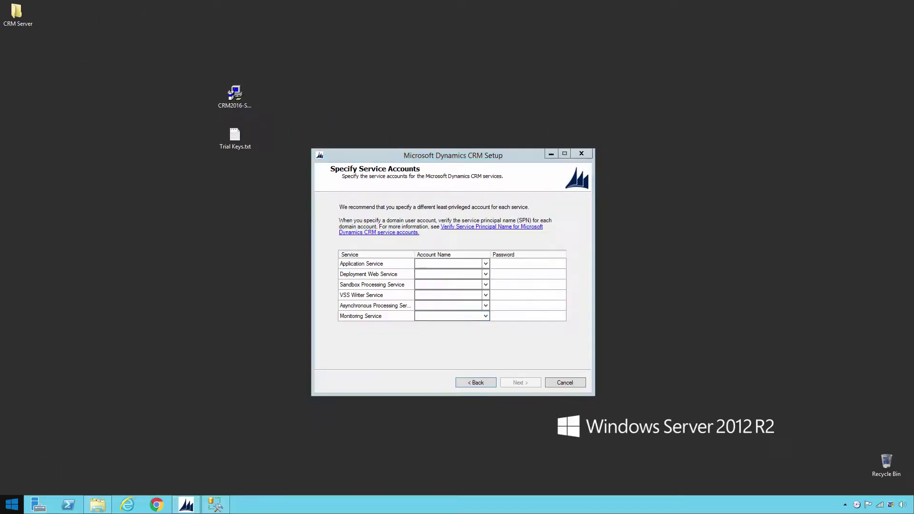
Launch Active Directory Users and Computers and bring up New > User on the Users container
click(12, 504)
text(Active)
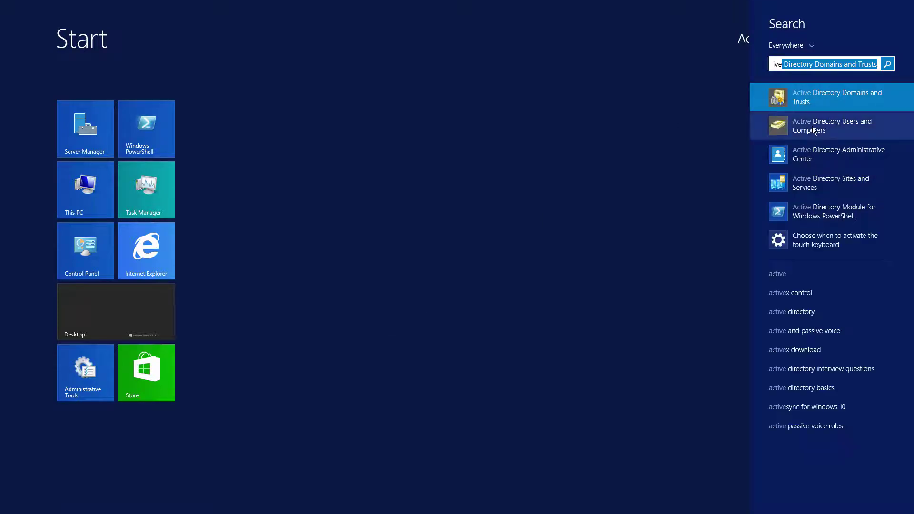
click(790, 126)
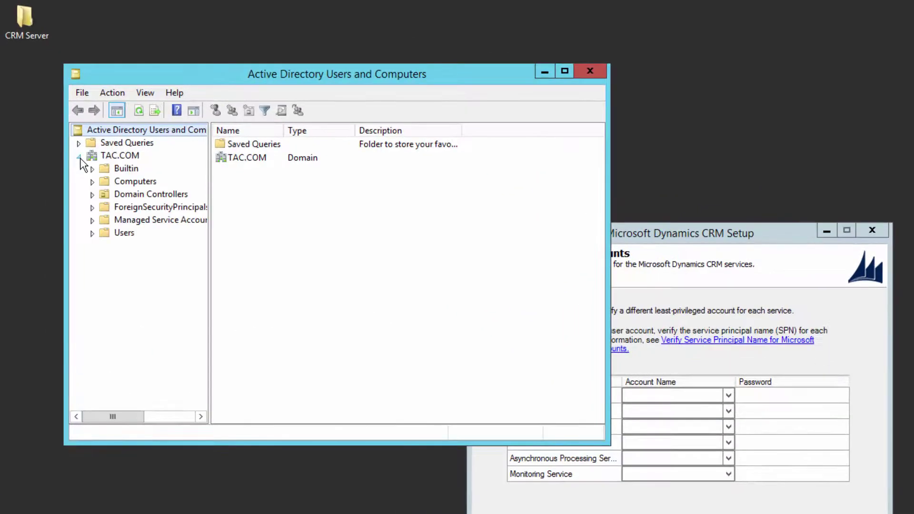
click(124, 234)
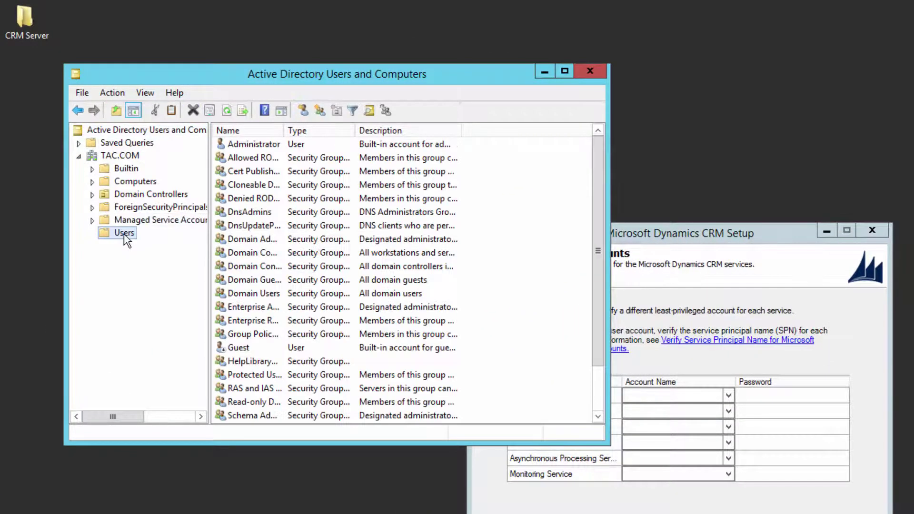
right_click(124, 234)
mouse_move(158, 276)
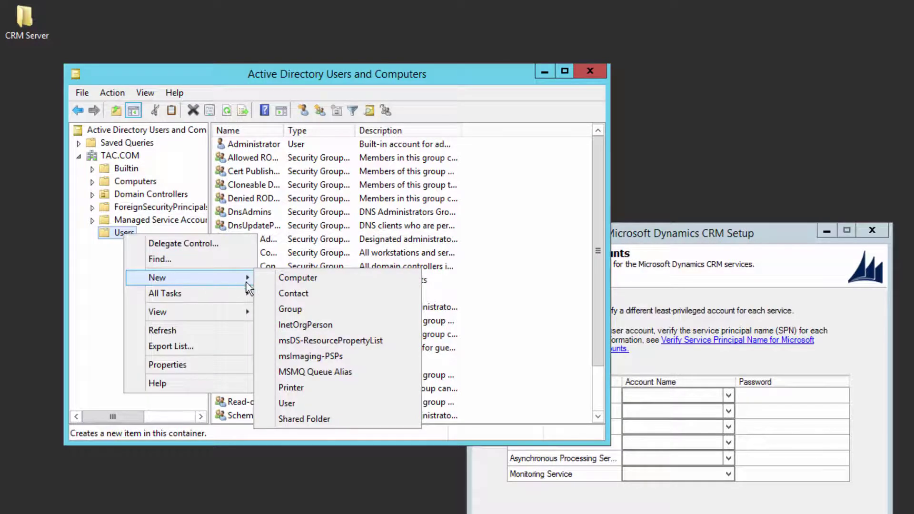
Start a new user with first name Application, last name Service and logon name AppSrv
click(302, 404)
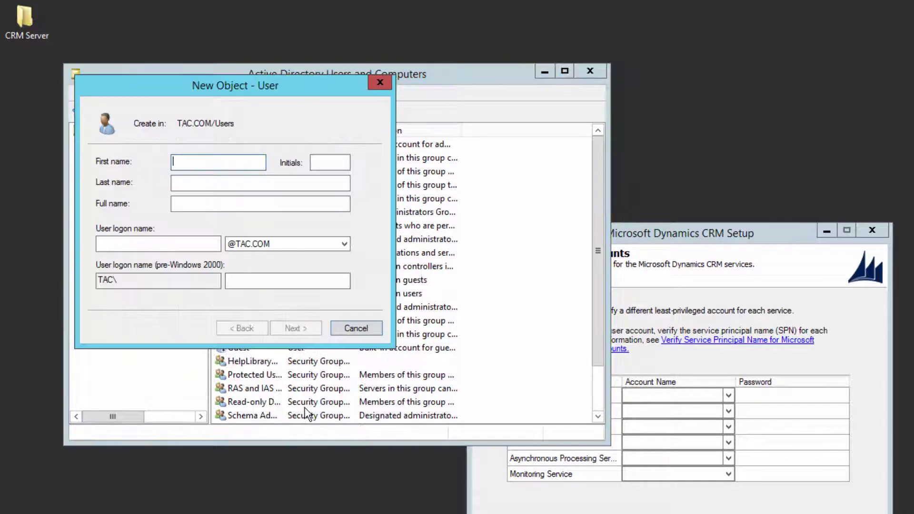
click(703, 240)
drag(692, 238, 893, 173)
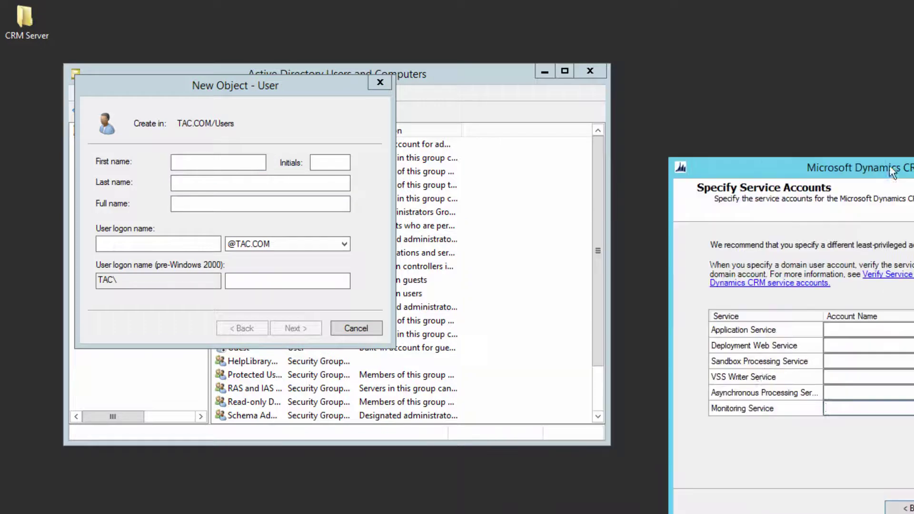
click(193, 162)
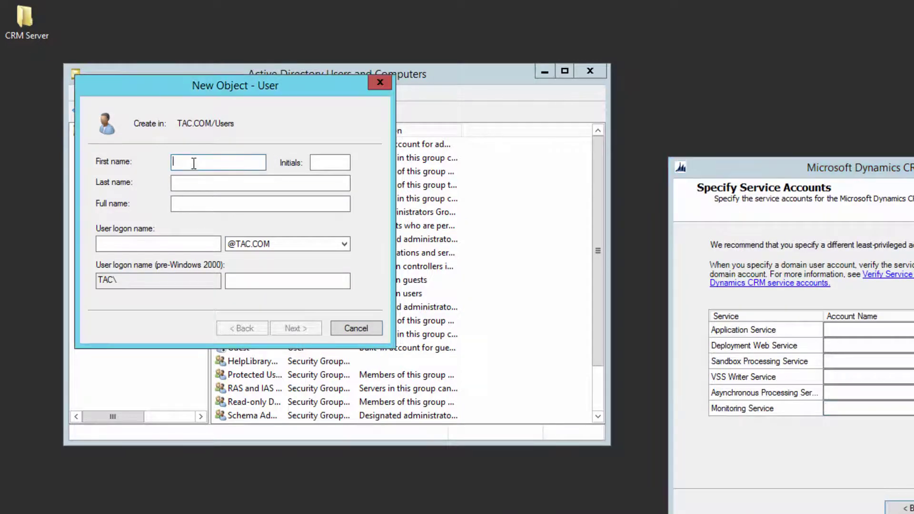
text(Appli)
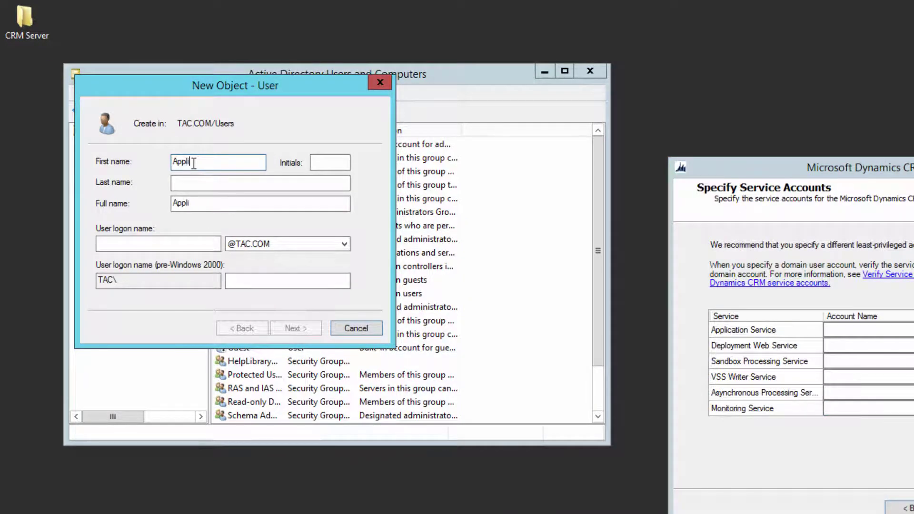
text(cation)
key(Tab)
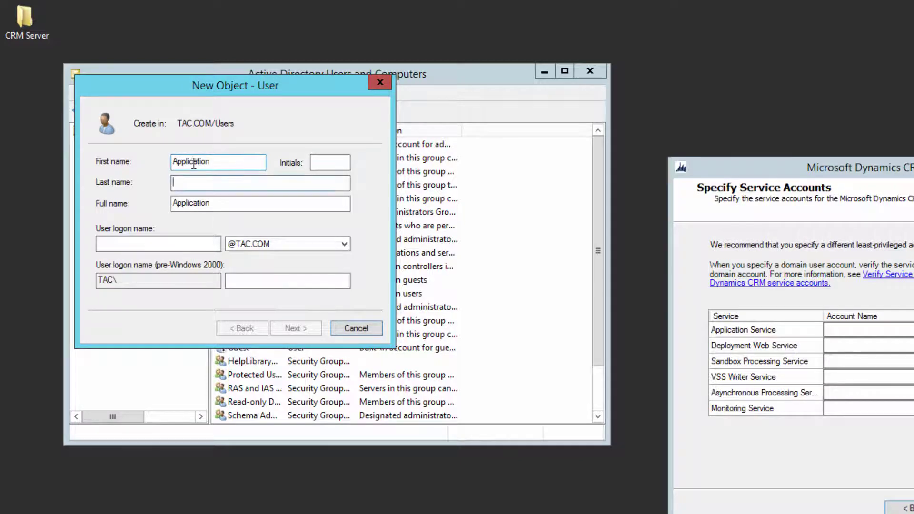
text(Service)
key(Tab)
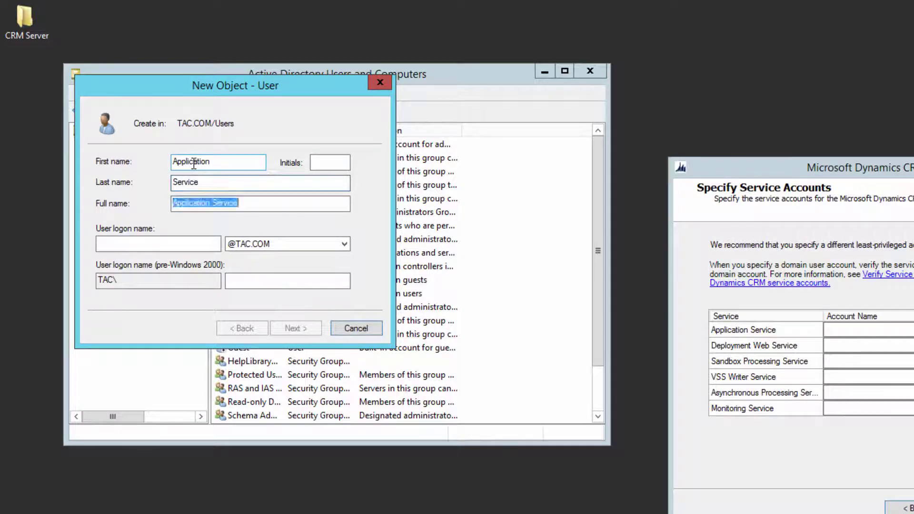
key(Tab)
text(App)
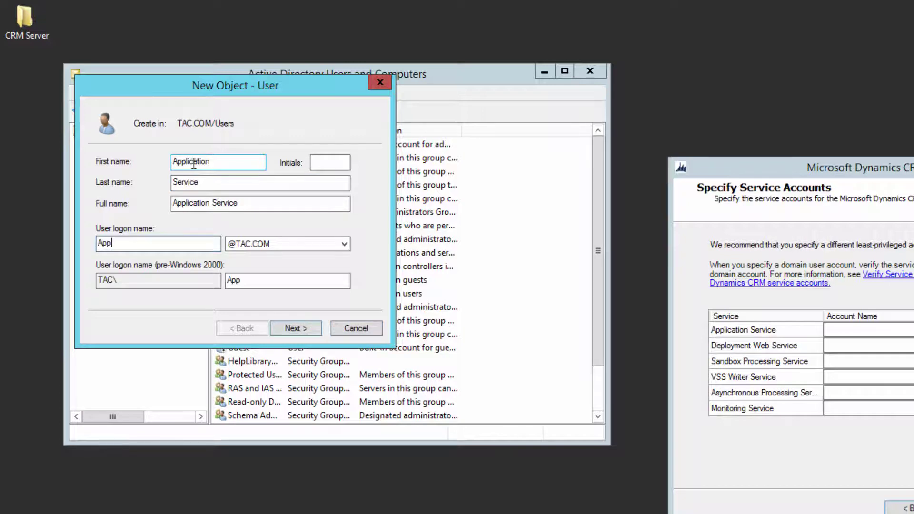
text(Srv)
click(308, 330)
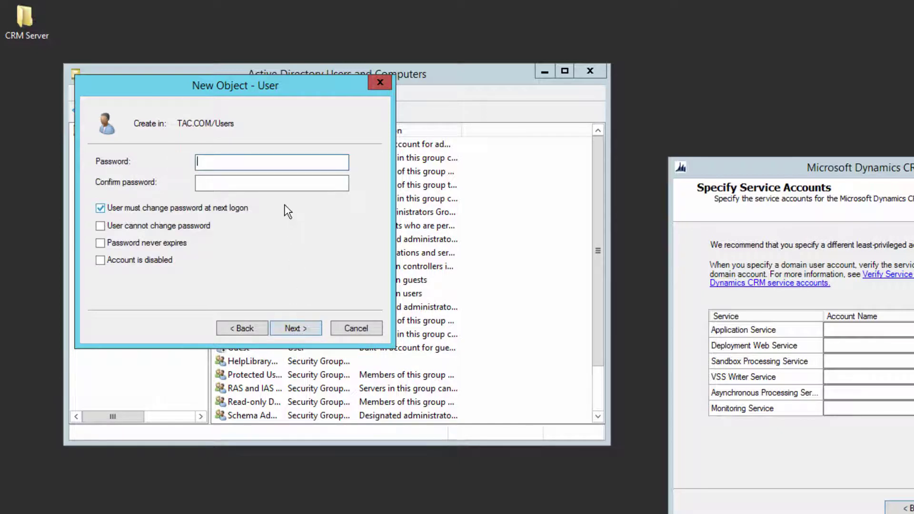
Set the password with 'User cannot change password' and 'Password never expires', then create the account
text(••••••••)
key(Tab)
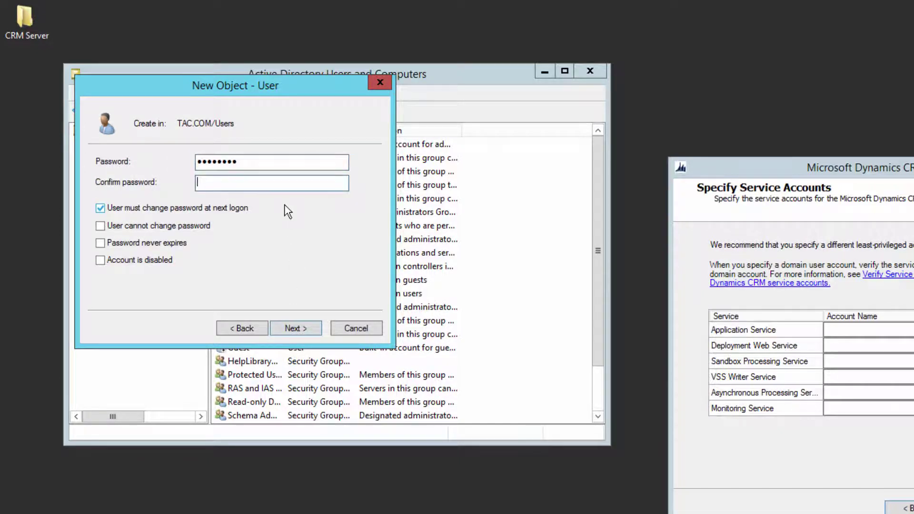
text(••••••••)
click(166, 210)
click(136, 226)
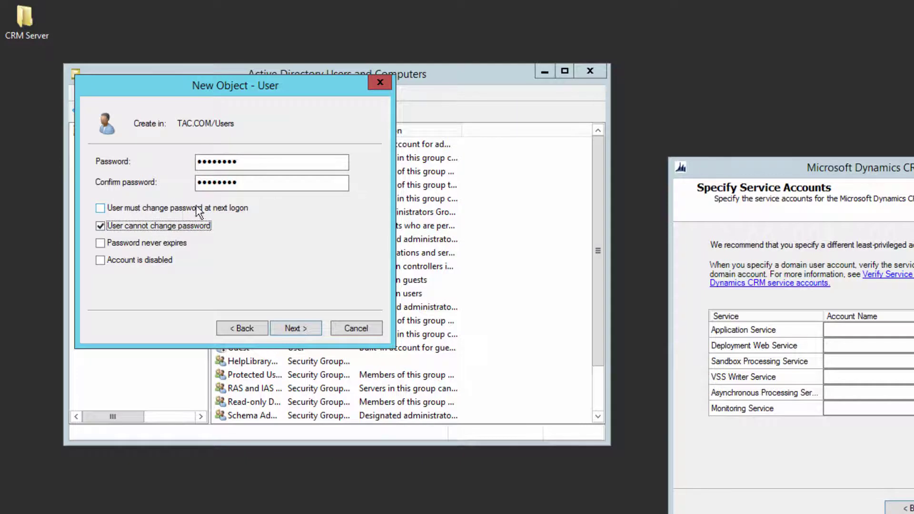
click(154, 244)
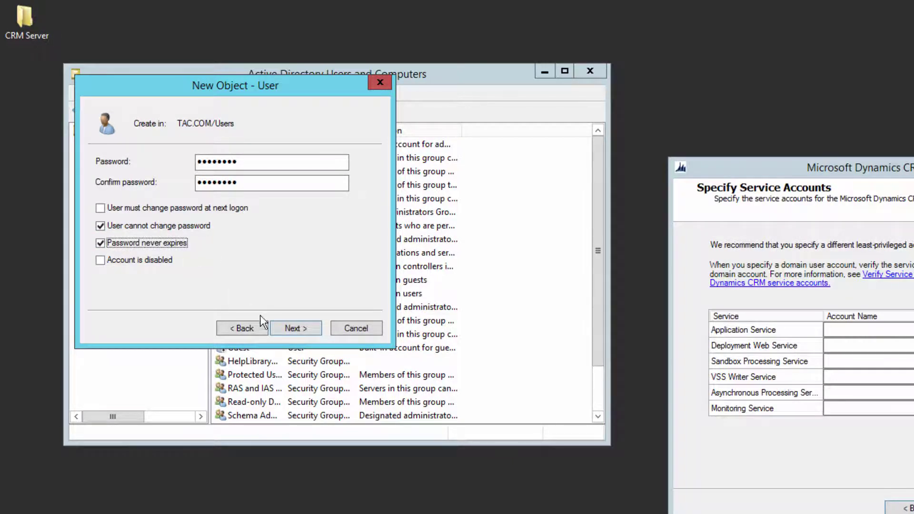
click(292, 333)
click(292, 332)
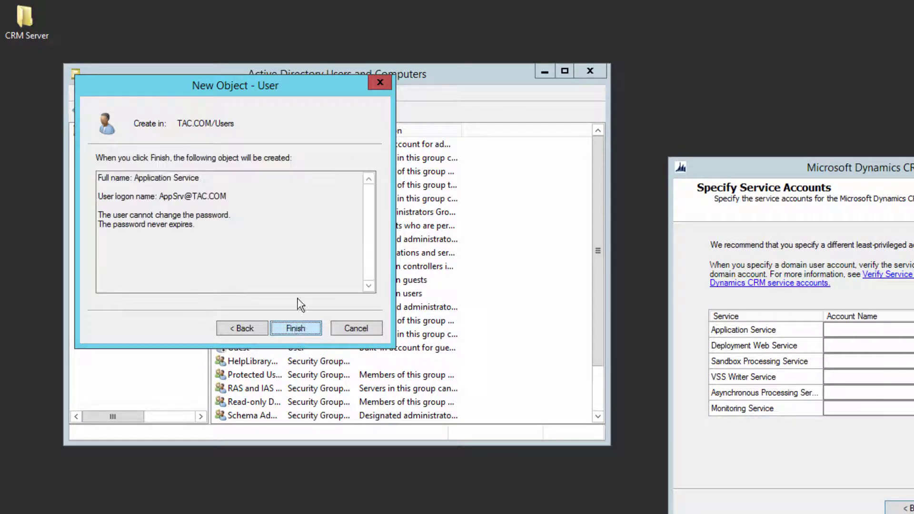
click(299, 328)
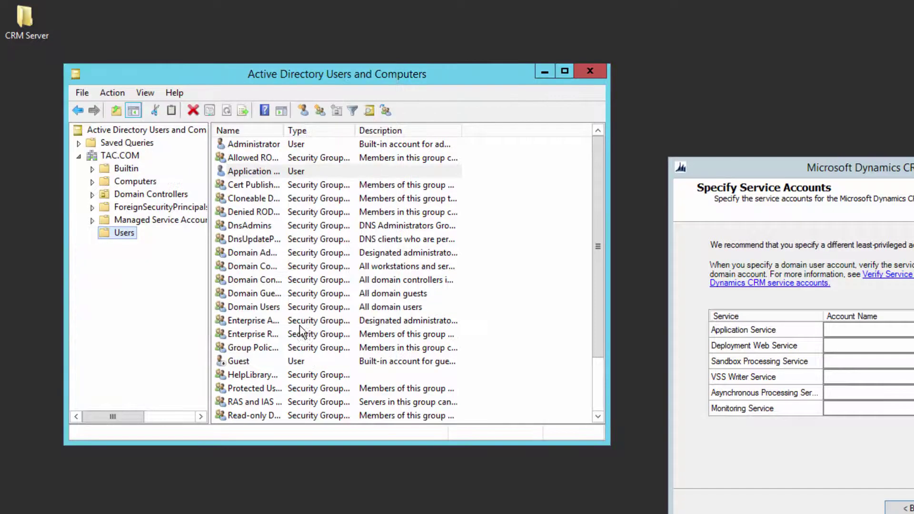
Open Application Service's properties and select its pre-Windows 2000 logon name on the Account tab
click(274, 172)
click(856, 329)
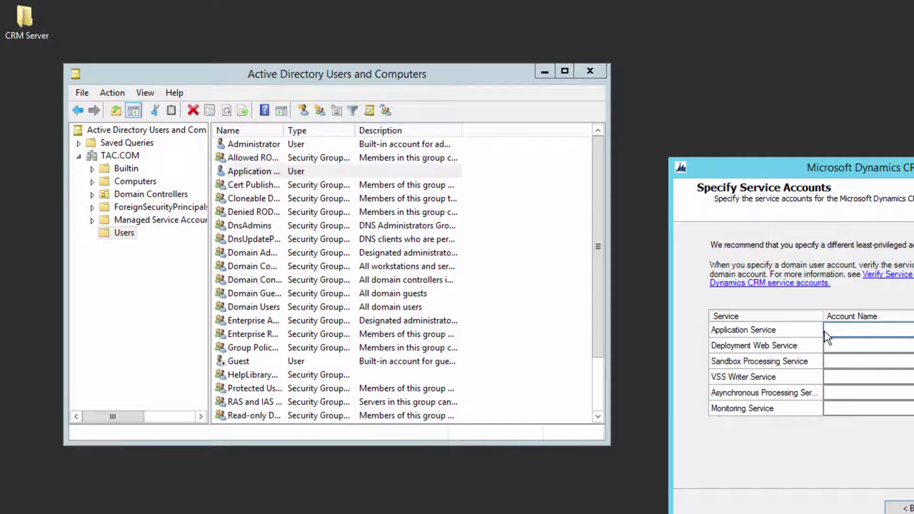
double_click(293, 172)
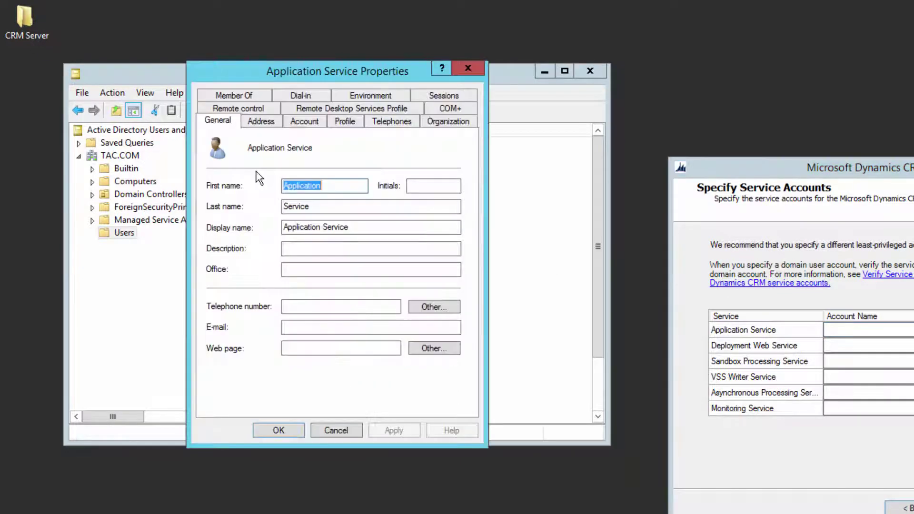
click(318, 121)
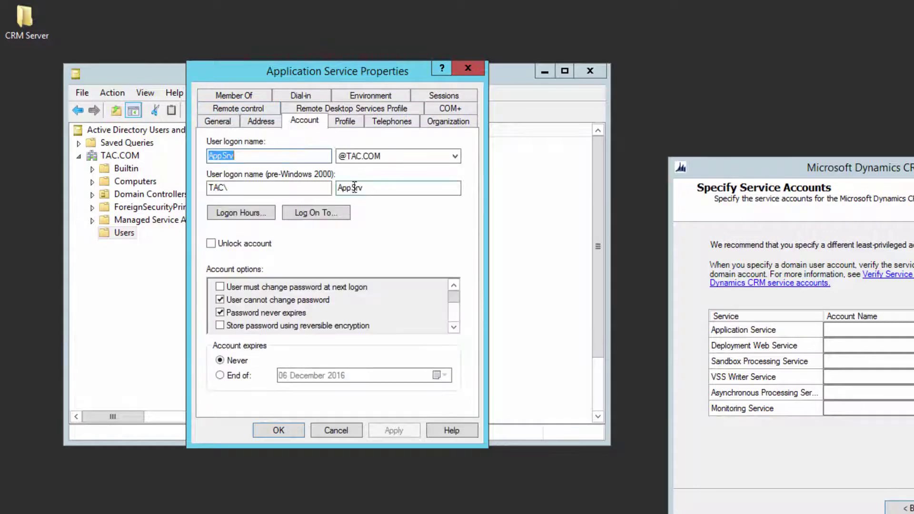
click(241, 189)
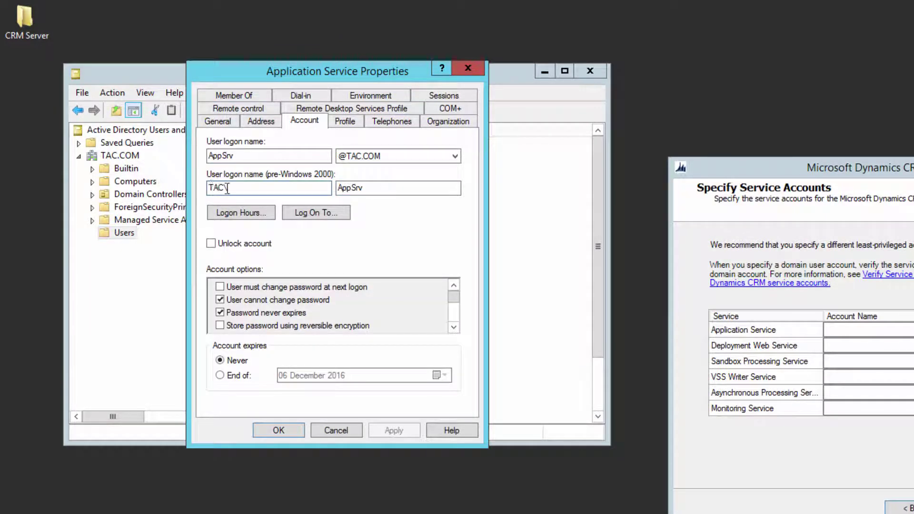
double_click(355, 187)
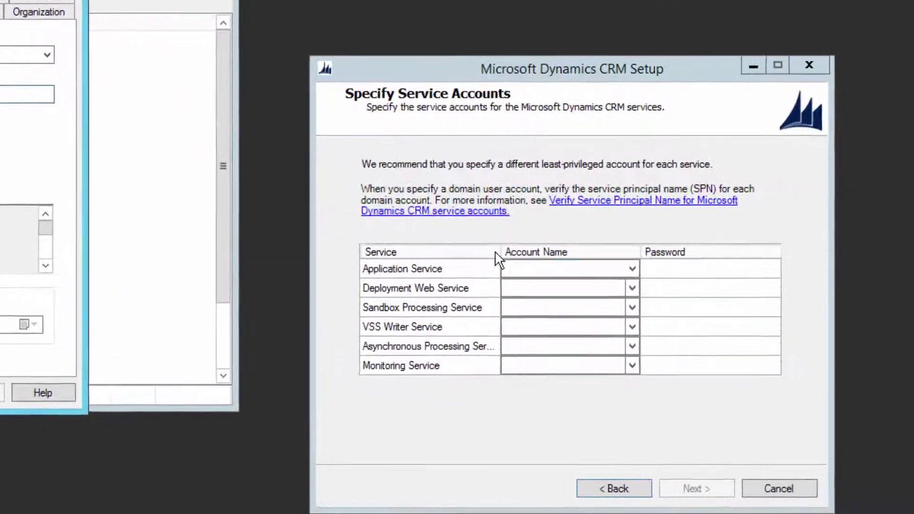
Enter TAC\AppSrv and its password for the Application Service account
click(846, 330)
text(TAC\)
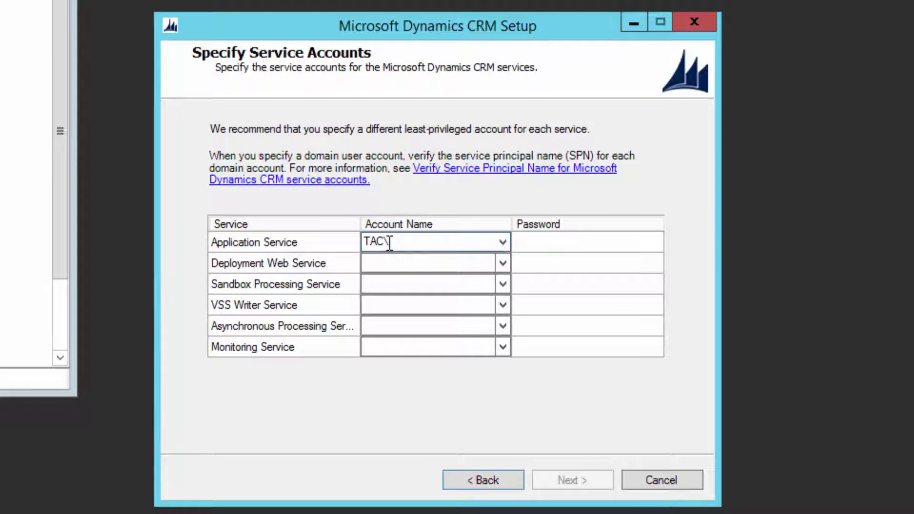
text(AppSrv)
key(Tab)
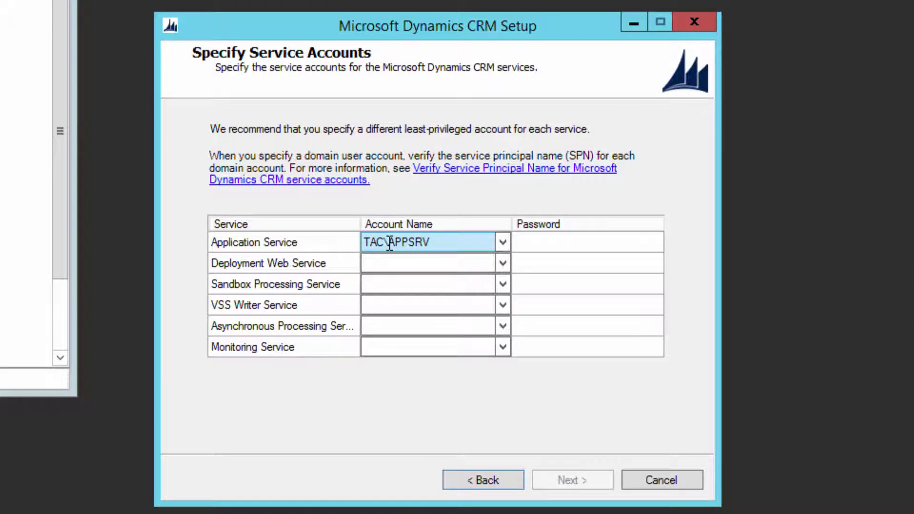
text(*********)
click(436, 262)
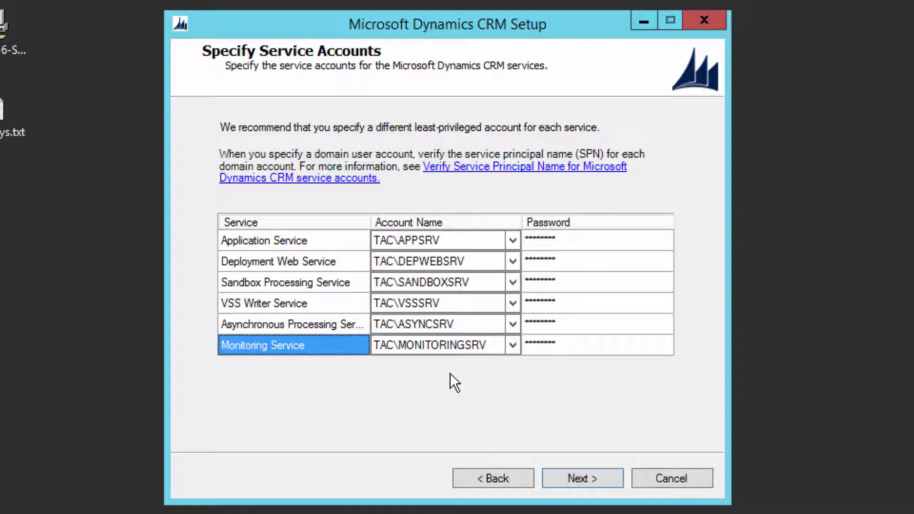
Choose Create new Website for the web components on the Select Website page
click(594, 483)
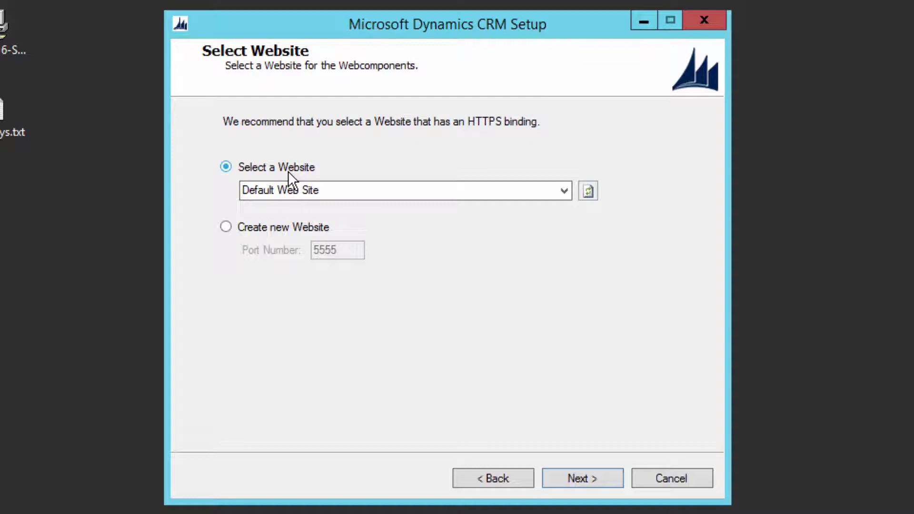
click(275, 229)
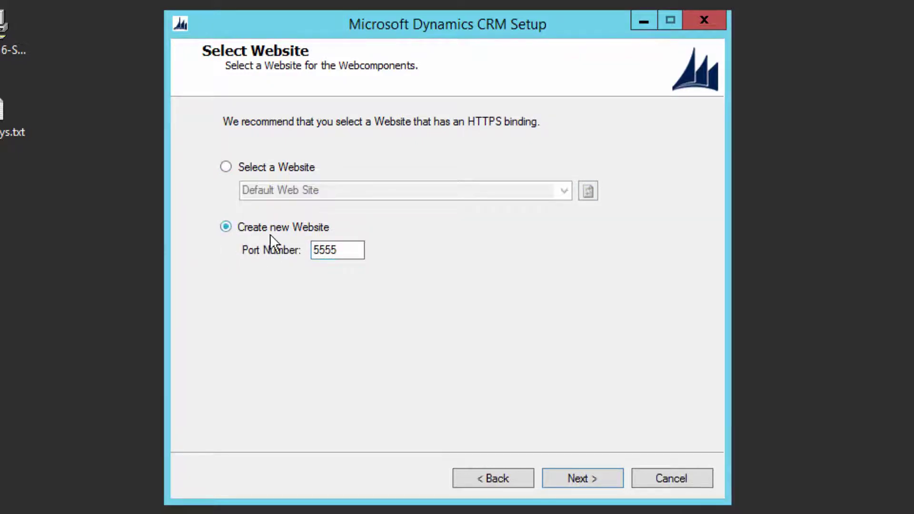
double_click(338, 249)
click(347, 257)
click(275, 171)
click(368, 195)
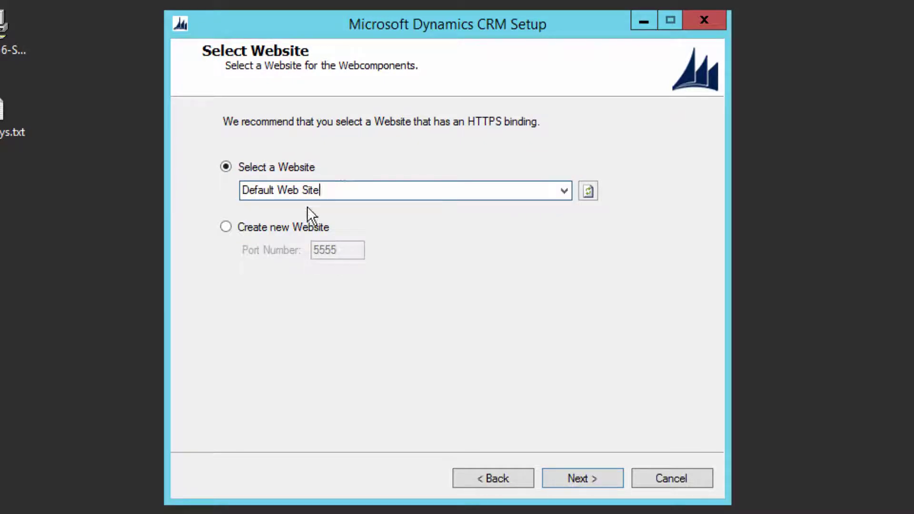
click(227, 227)
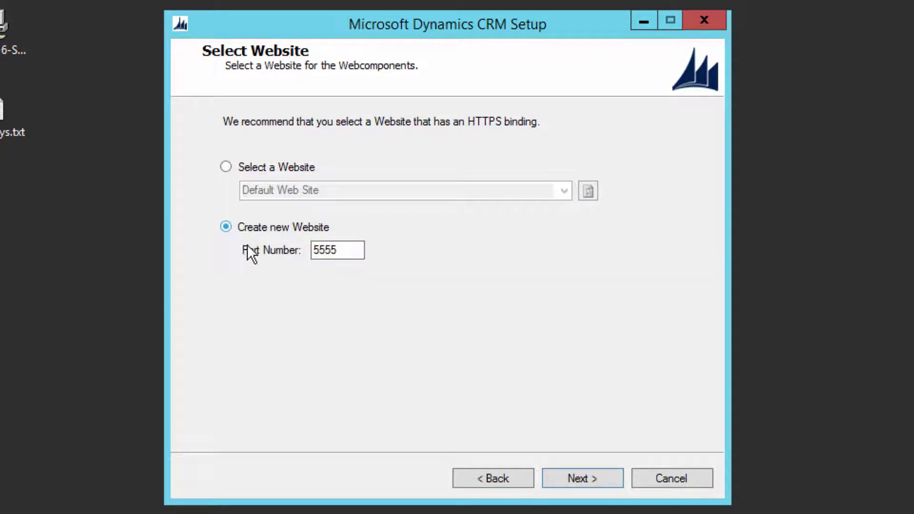
Keep port 5555 for the new website and skip the optional email router
drag(352, 250, 314, 251)
click(355, 251)
drag(350, 250, 317, 249)
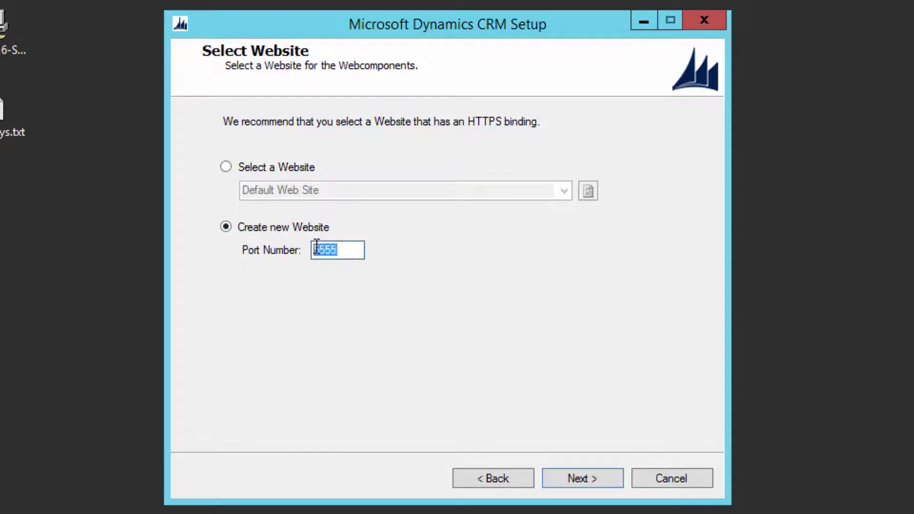
click(348, 253)
click(578, 476)
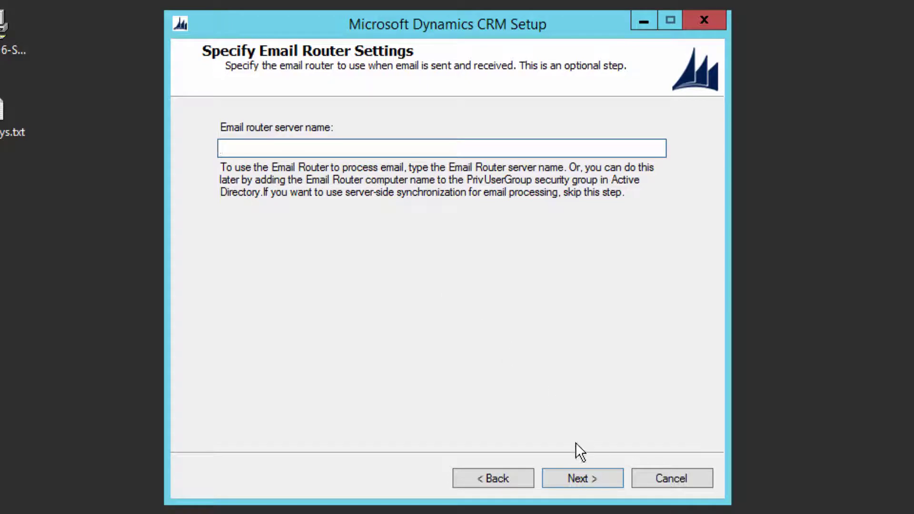
click(585, 477)
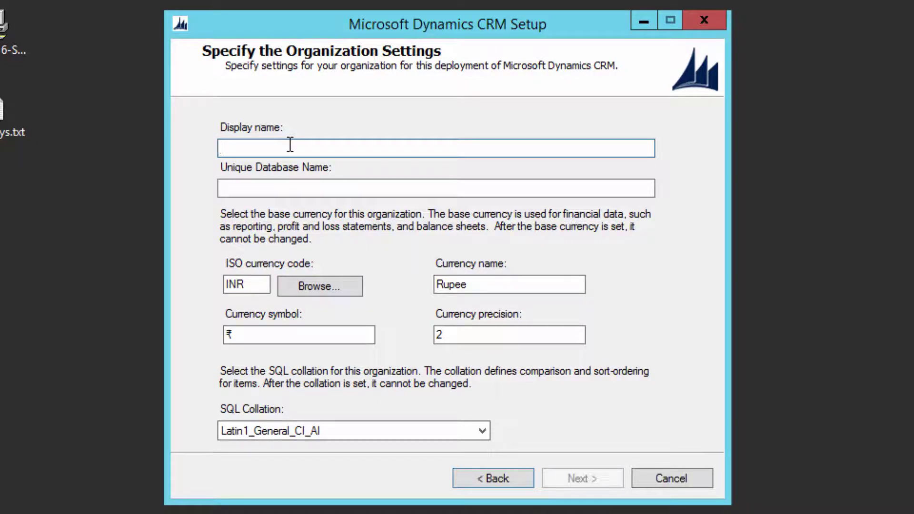
Enter display name TACArena Demo Company, auto-filling database name TACArenaDemoCompany
text(TACArena Demo Company)
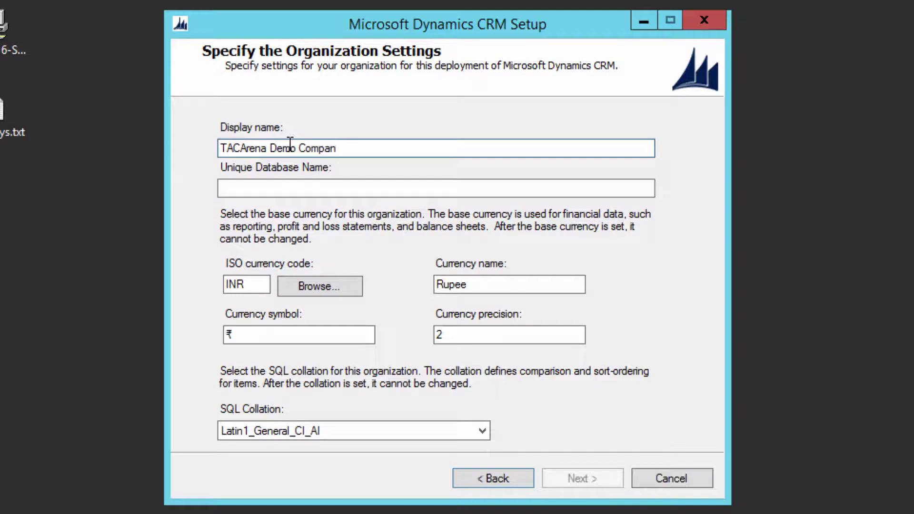
key(Tab)
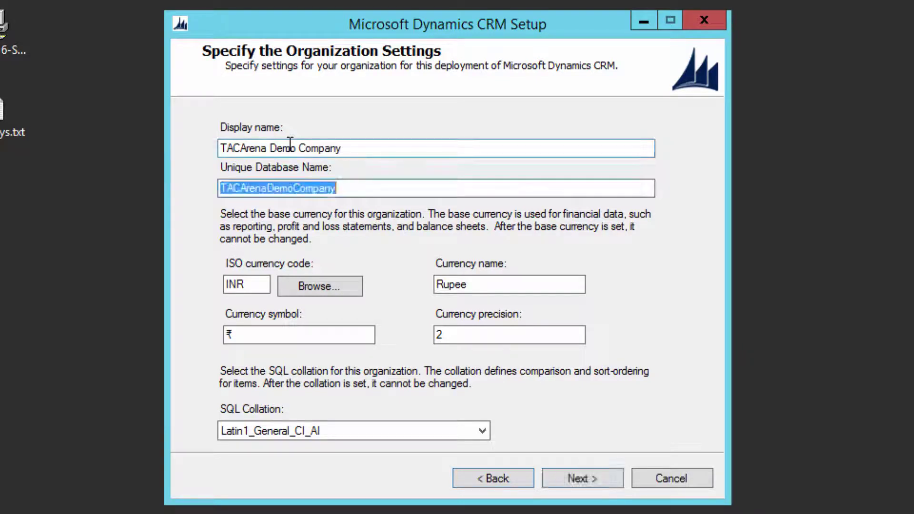
click(265, 189)
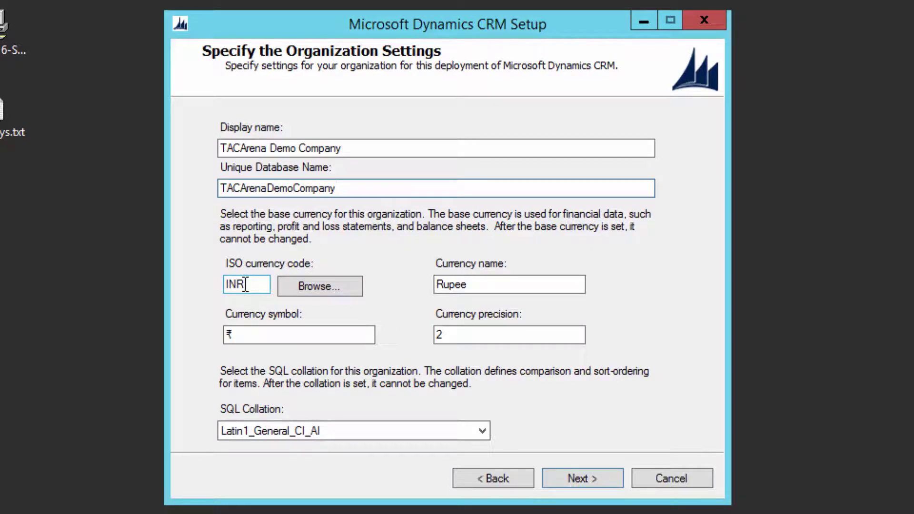
Pick United States US Dollar as the base currency
click(328, 288)
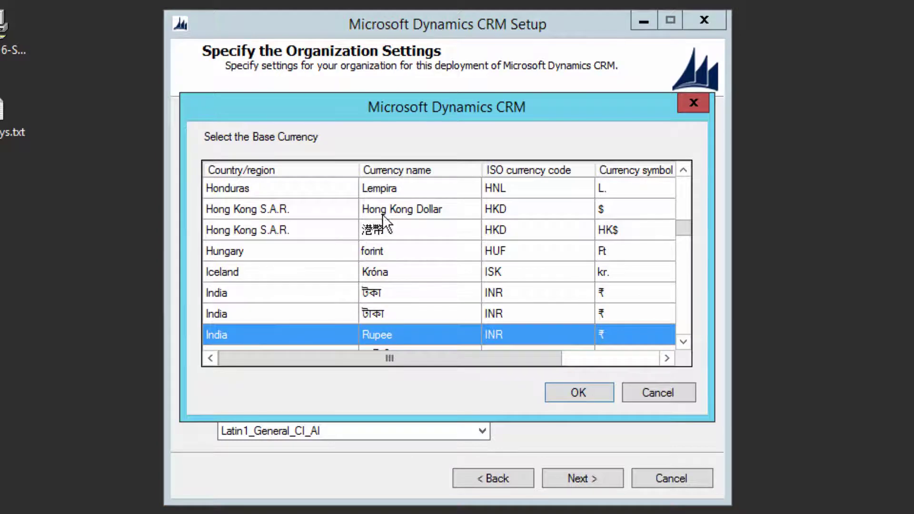
scroll(390, 282, down, 20)
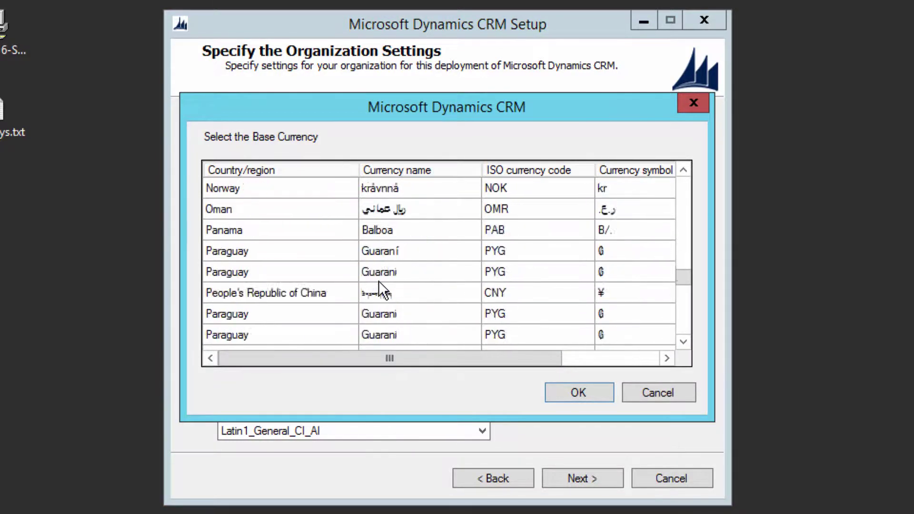
scroll(378, 281, down, 20)
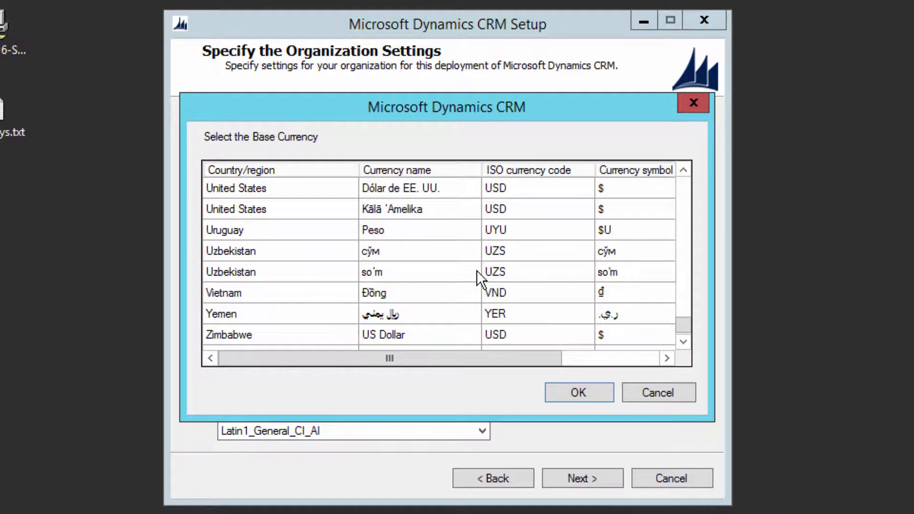
scroll(442, 219, up, 1)
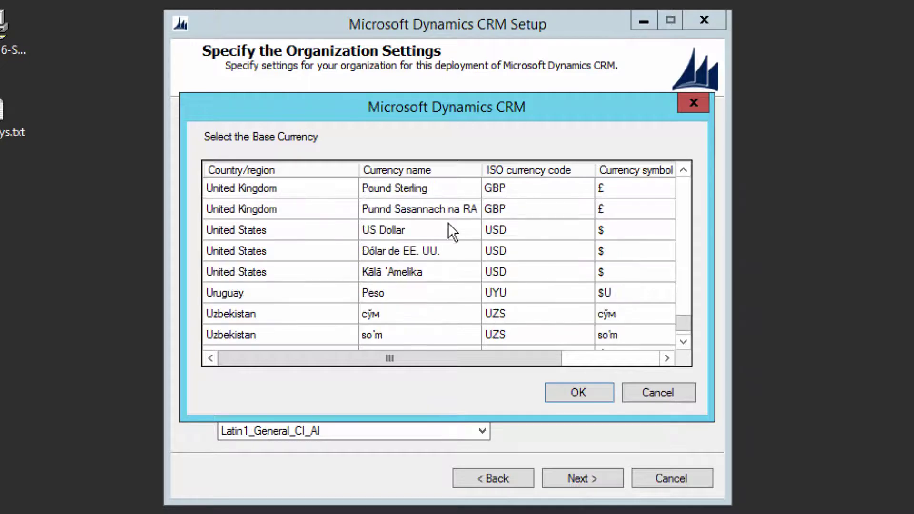
click(407, 238)
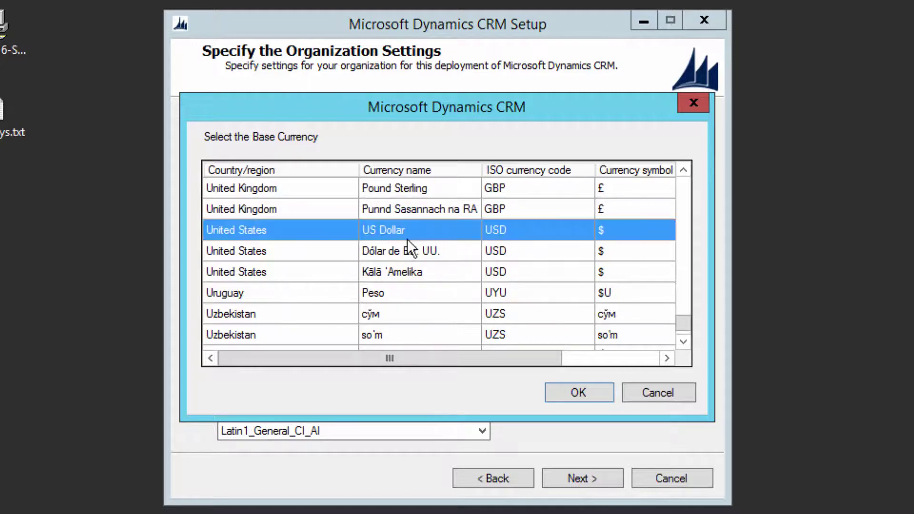
click(590, 394)
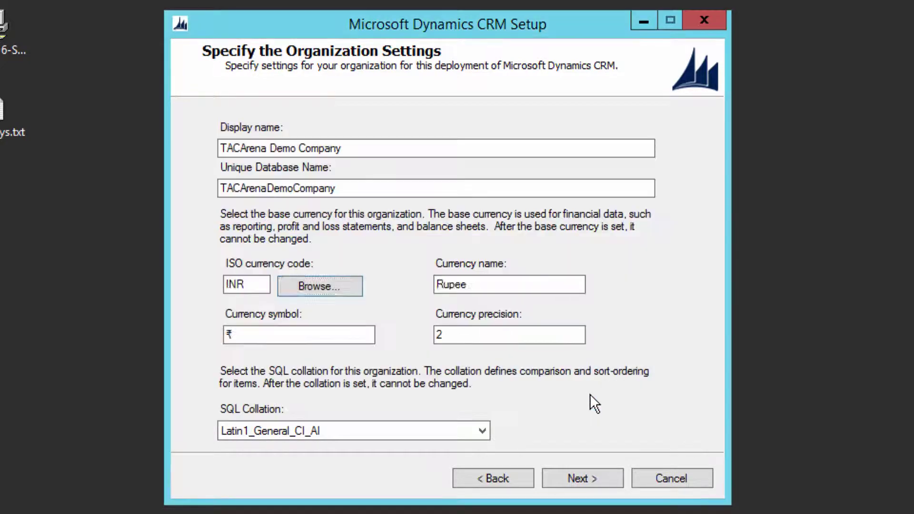
click(583, 473)
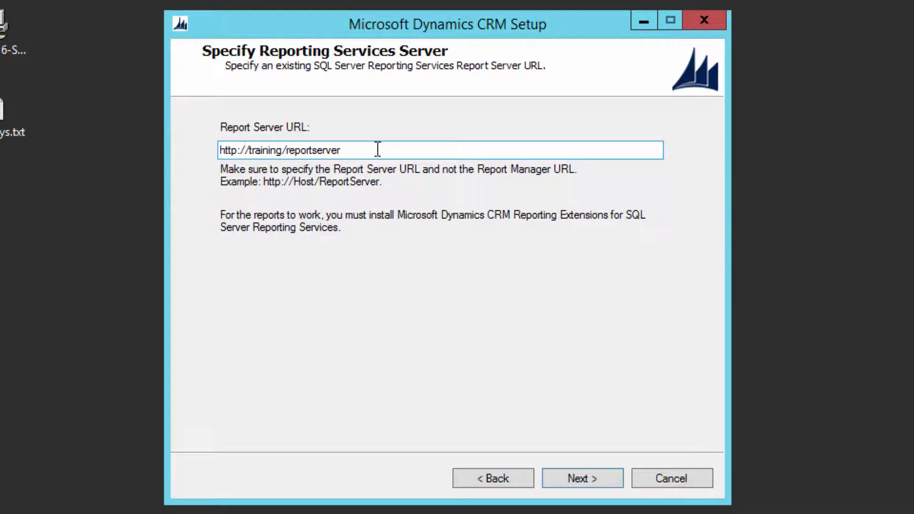
drag(347, 150, 222, 150)
click(599, 474)
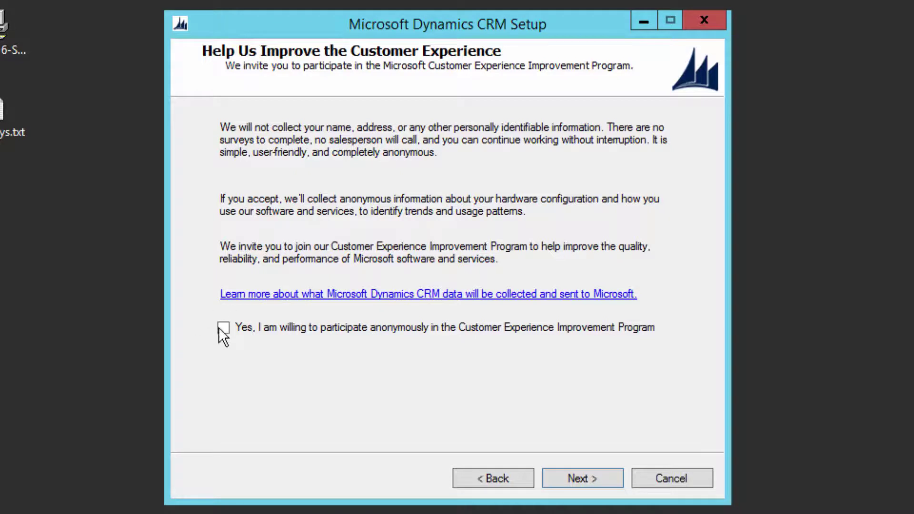
Skip the customer experience program, decline Microsoft Update, and proceed to system checks
click(589, 476)
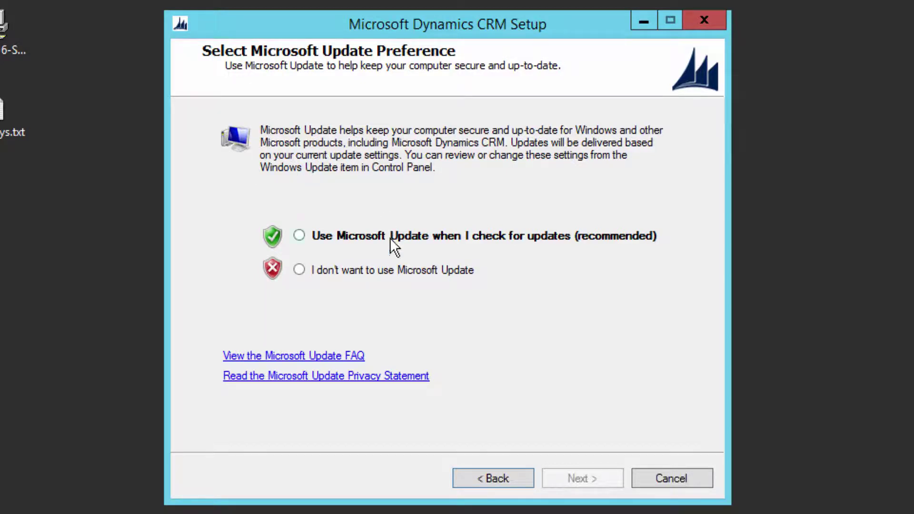
click(384, 270)
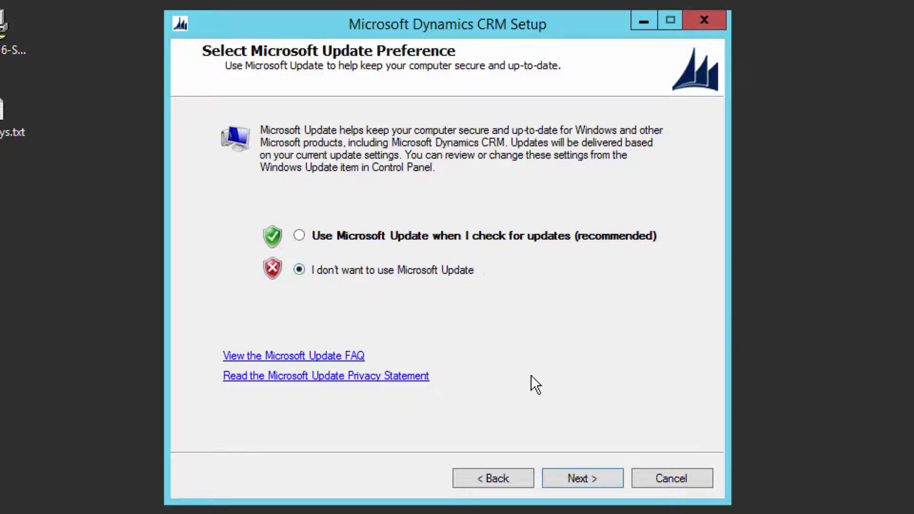
click(572, 470)
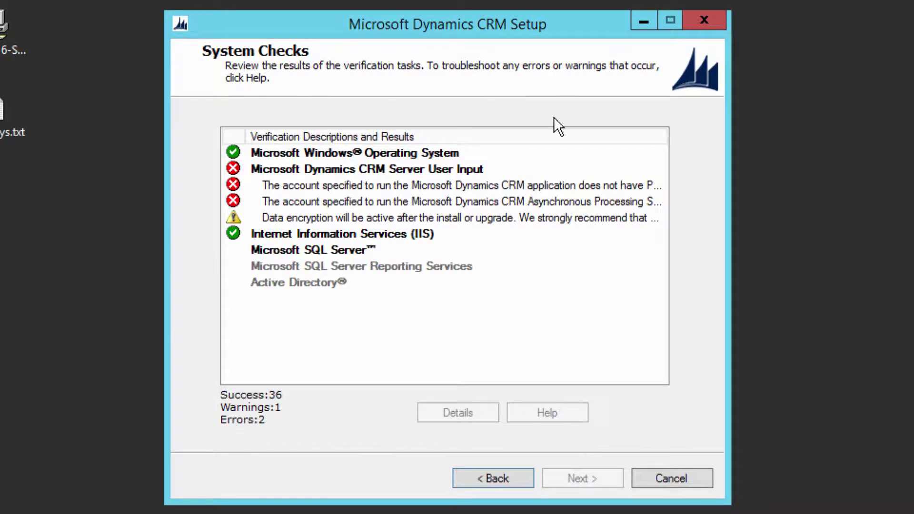
Review each system check result, from the data encryption warning to Active Directory
click(304, 220)
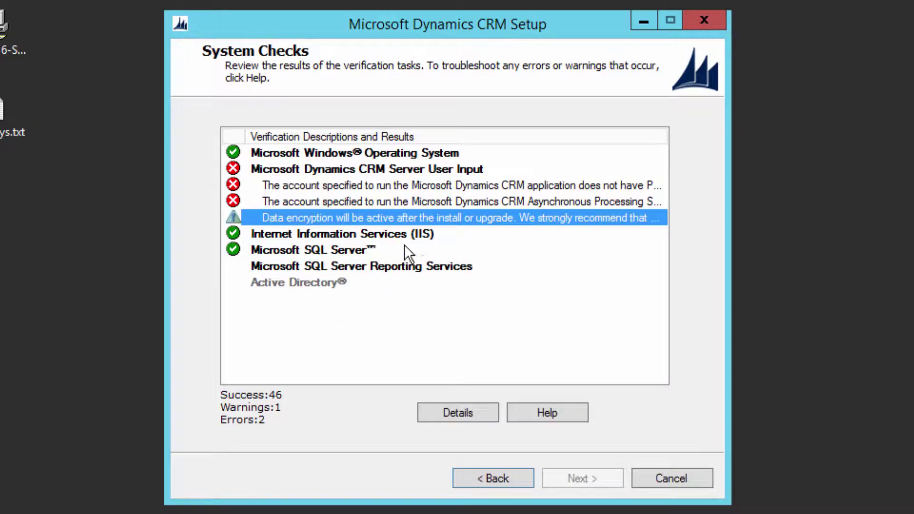
click(275, 187)
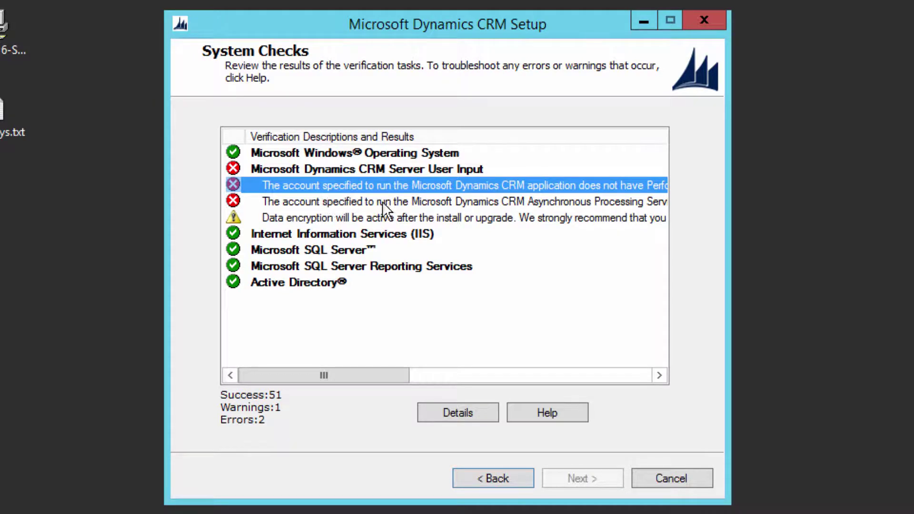
click(258, 156)
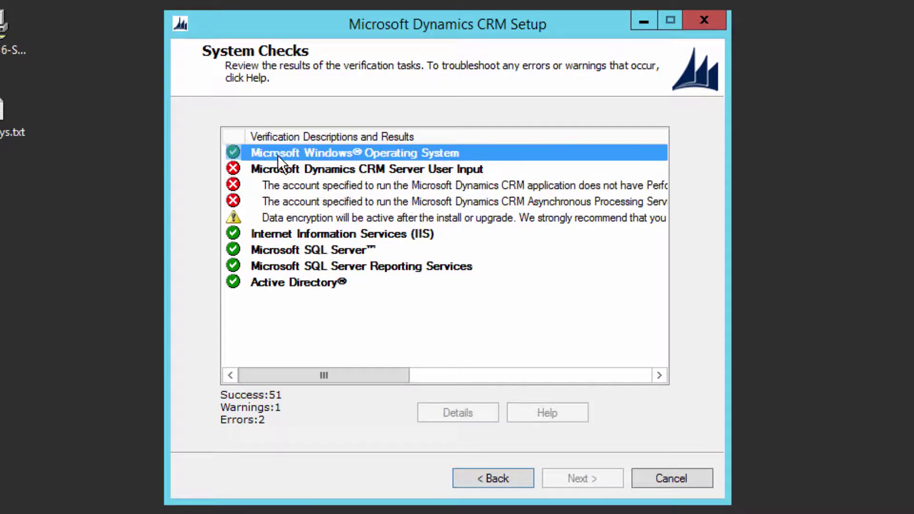
click(293, 235)
click(287, 250)
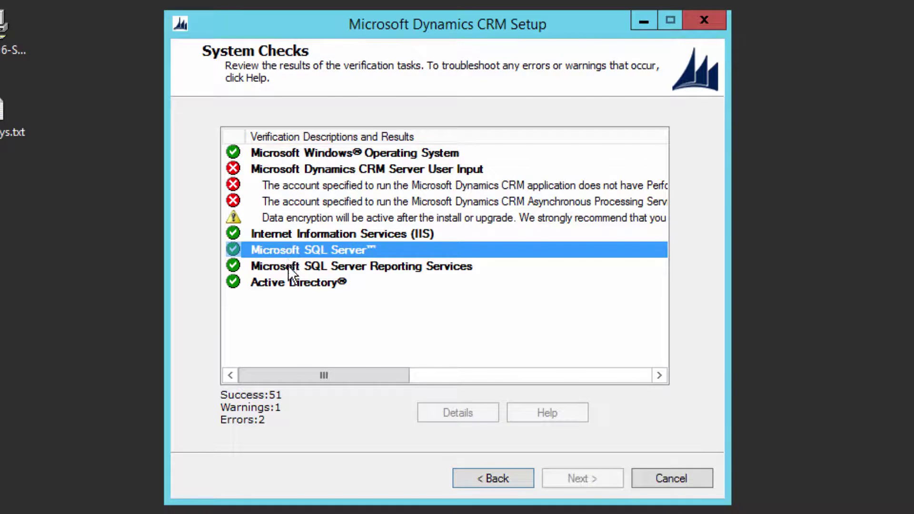
click(288, 267)
click(287, 282)
Show full details of the Performance Counter permissions error
click(369, 189)
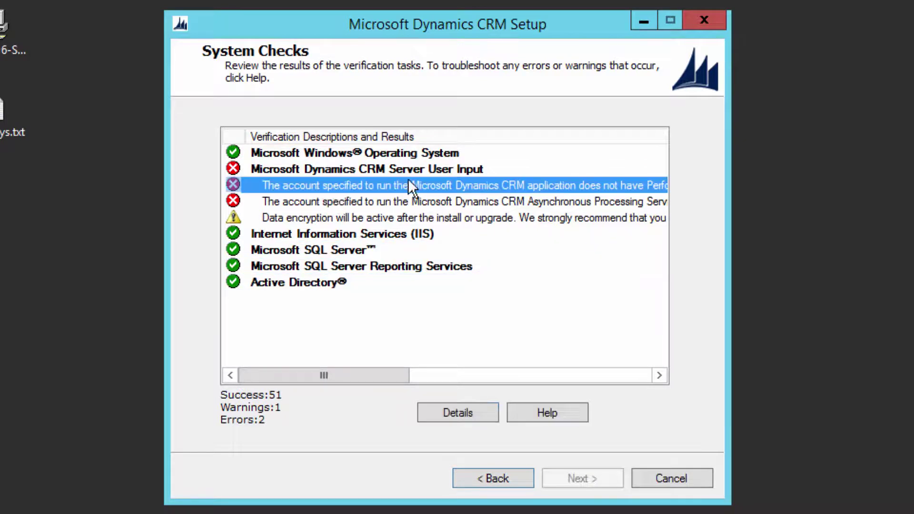
click(458, 412)
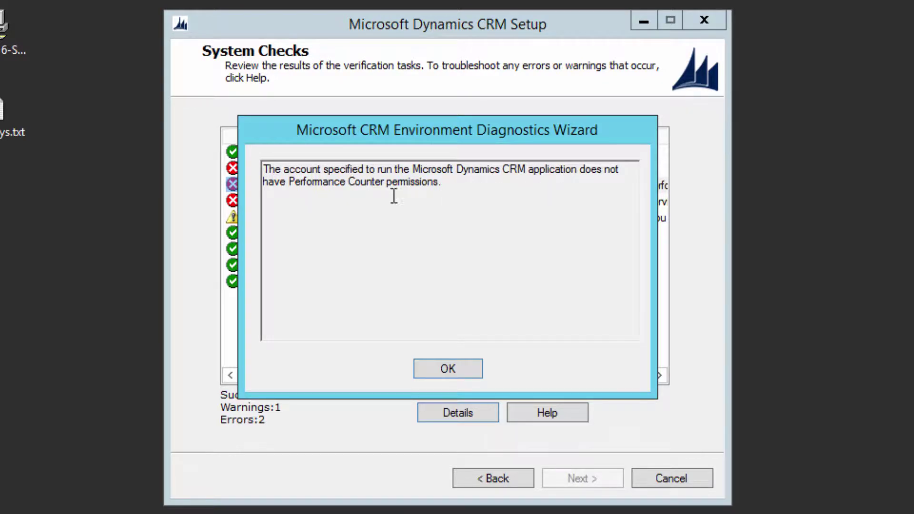
drag(288, 182, 423, 182)
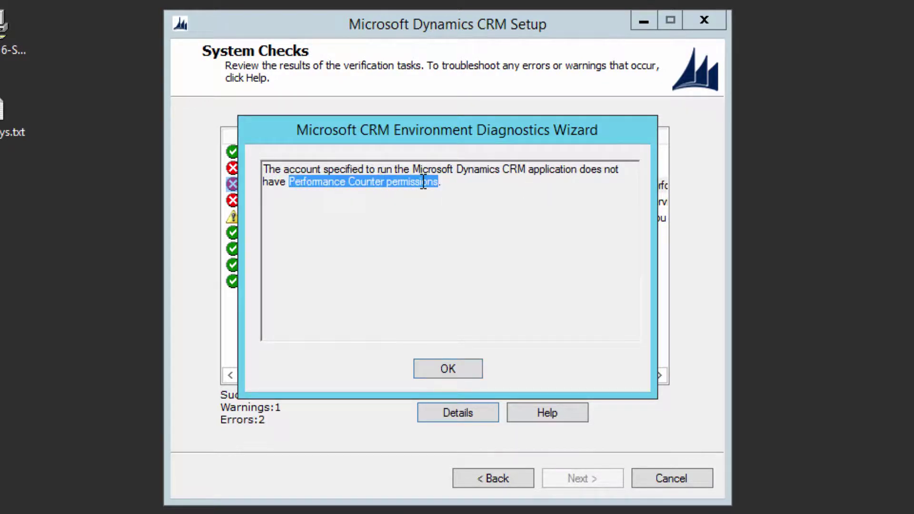
click(446, 186)
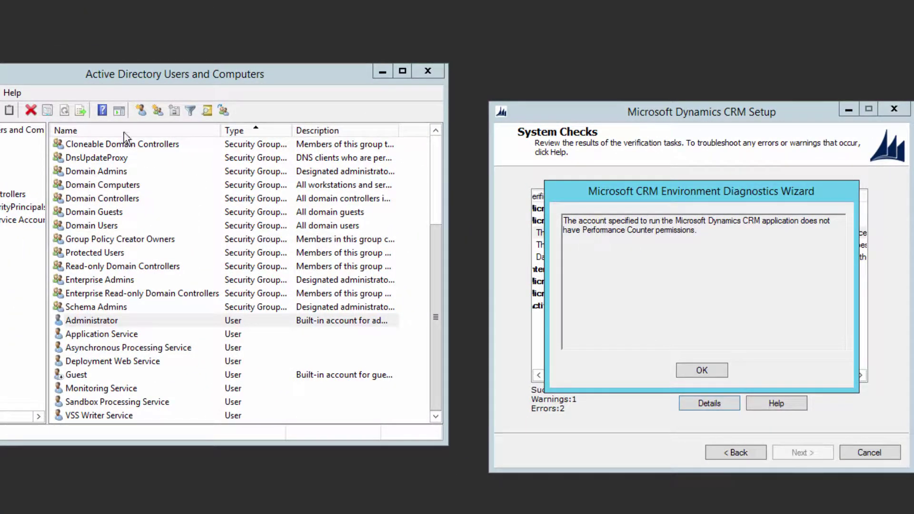
Open the Application Service account's group memberships in Active Directory Users and Computers
click(167, 70)
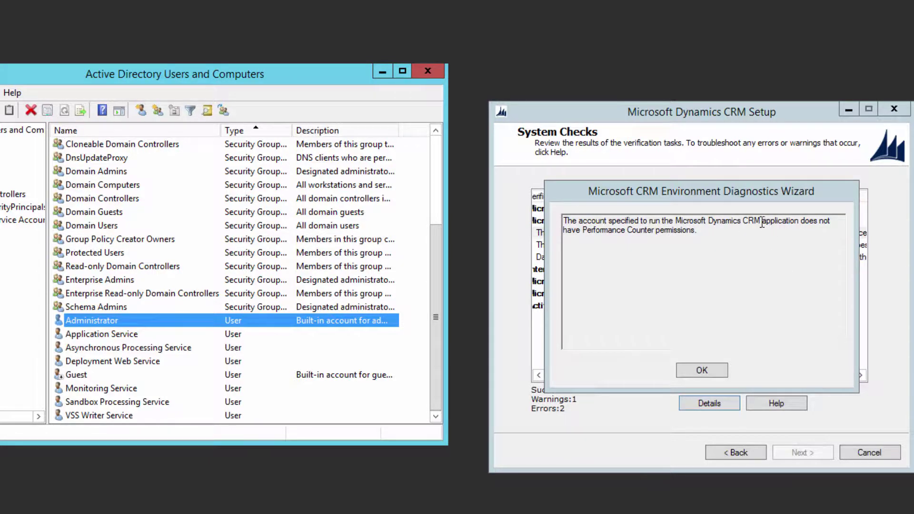
click(91, 335)
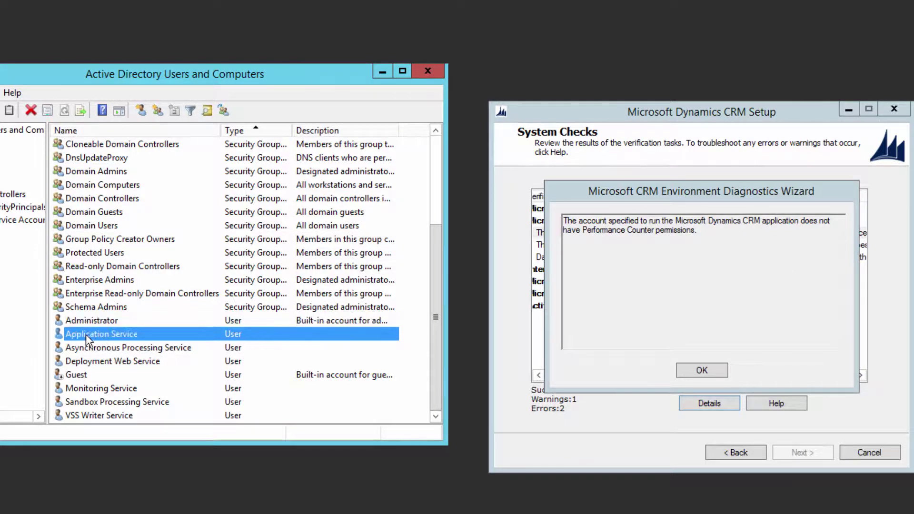
double_click(109, 336)
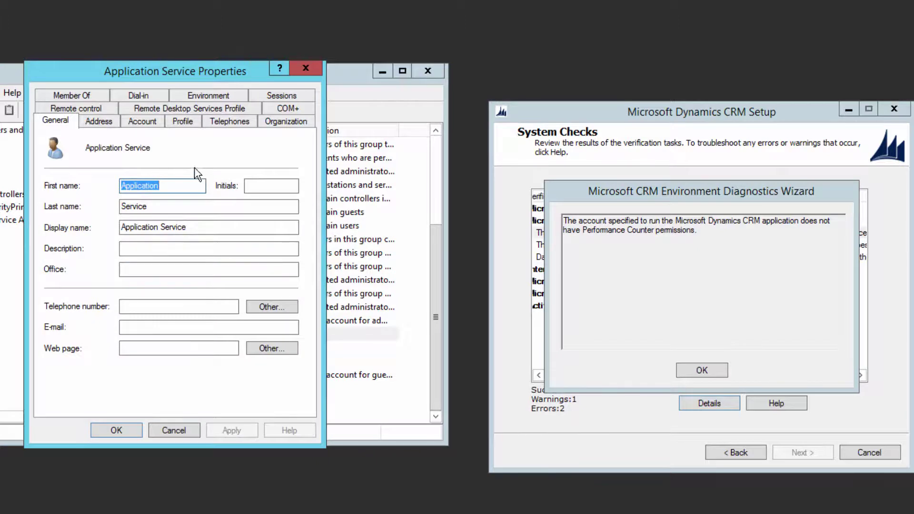
click(77, 94)
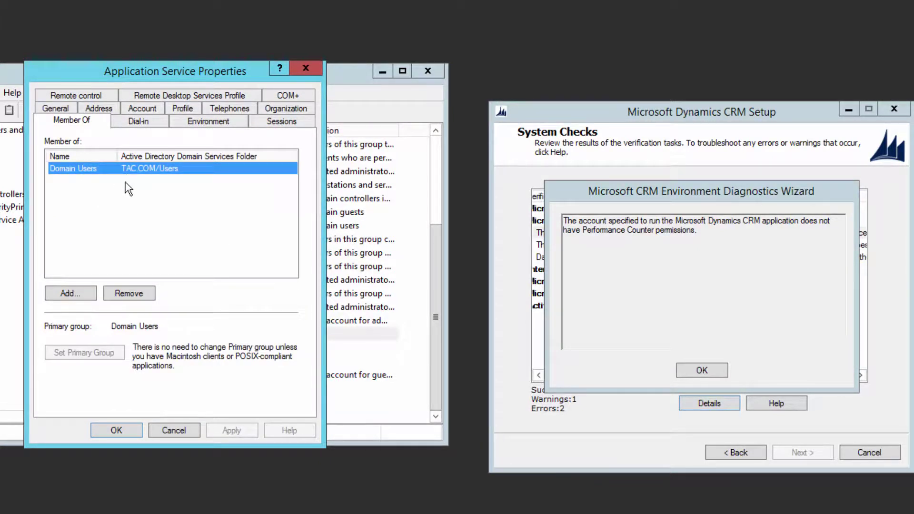
click(586, 231)
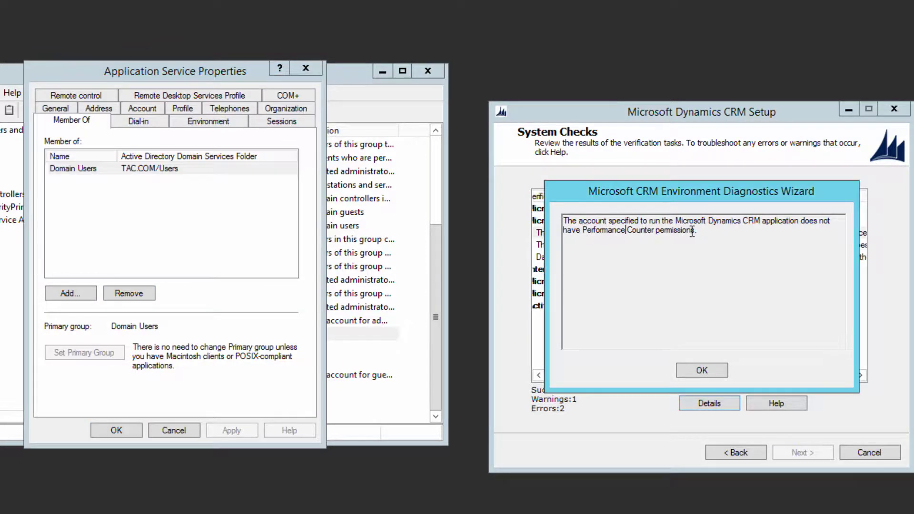
click(67, 295)
Add the account to Performance Log Users from the TAC.COM group search and save
click(67, 294)
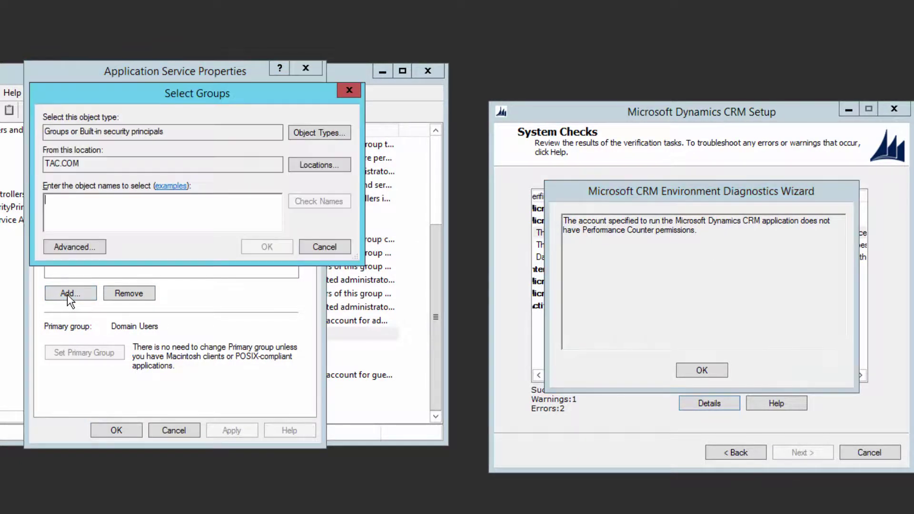
click(71, 248)
click(381, 248)
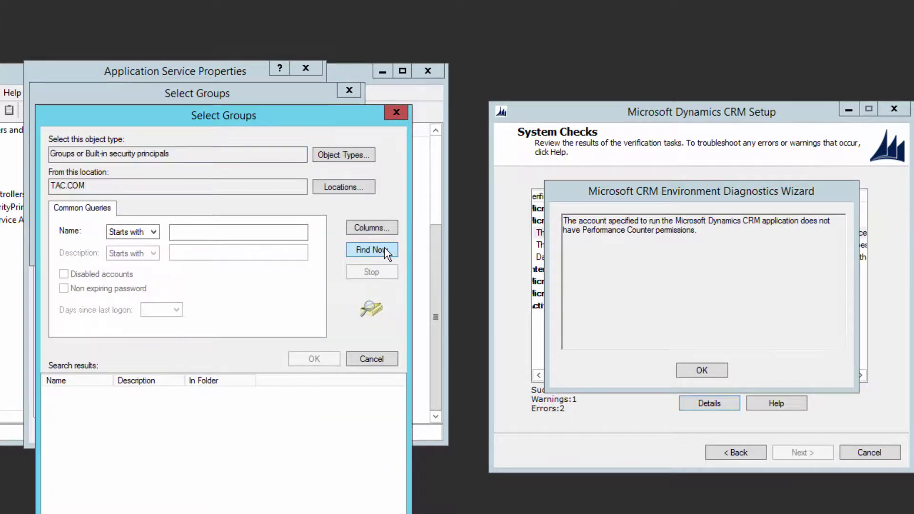
click(150, 429)
scroll(157, 436, down, 8)
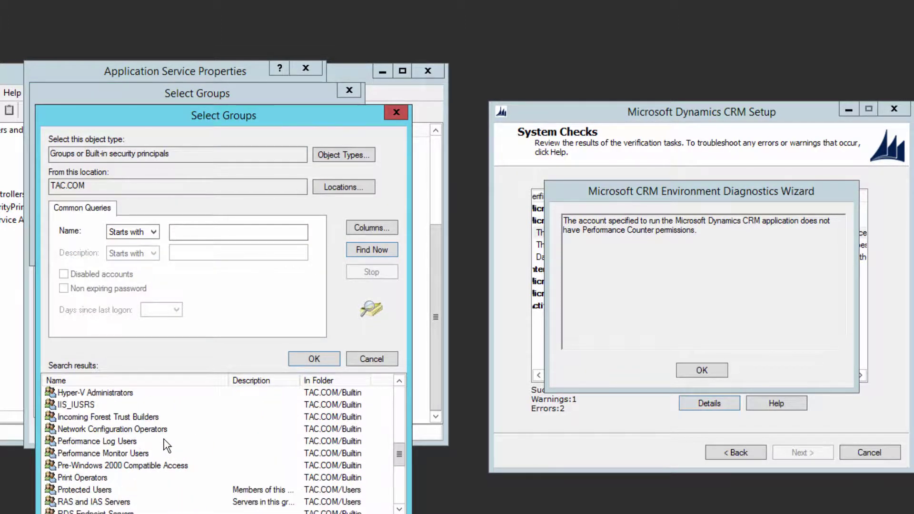
click(138, 443)
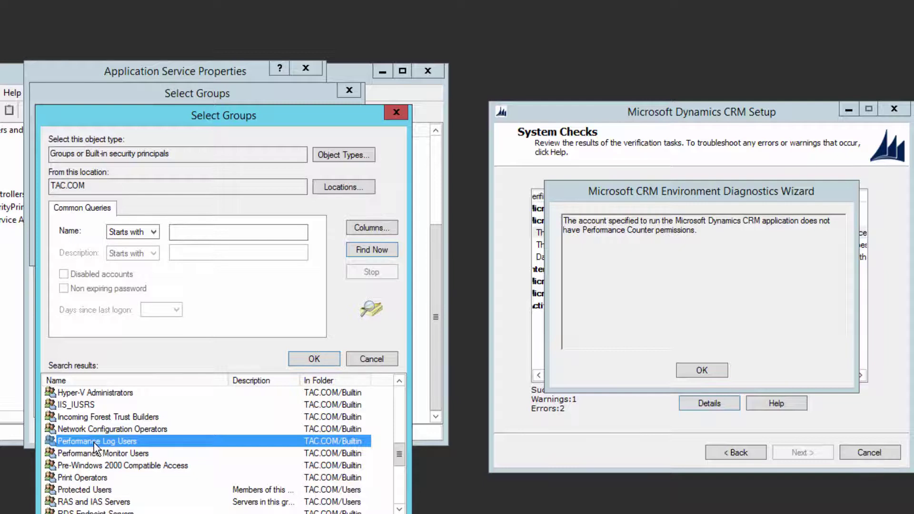
click(302, 360)
click(269, 249)
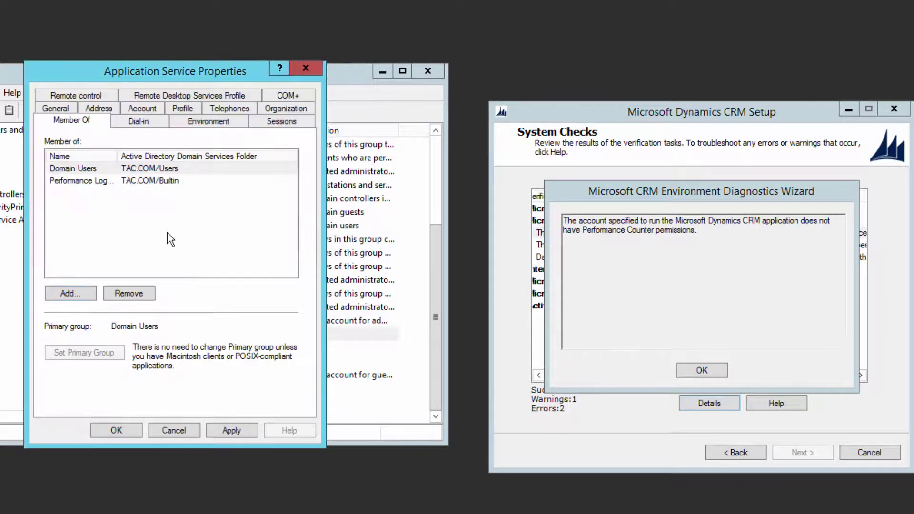
click(115, 432)
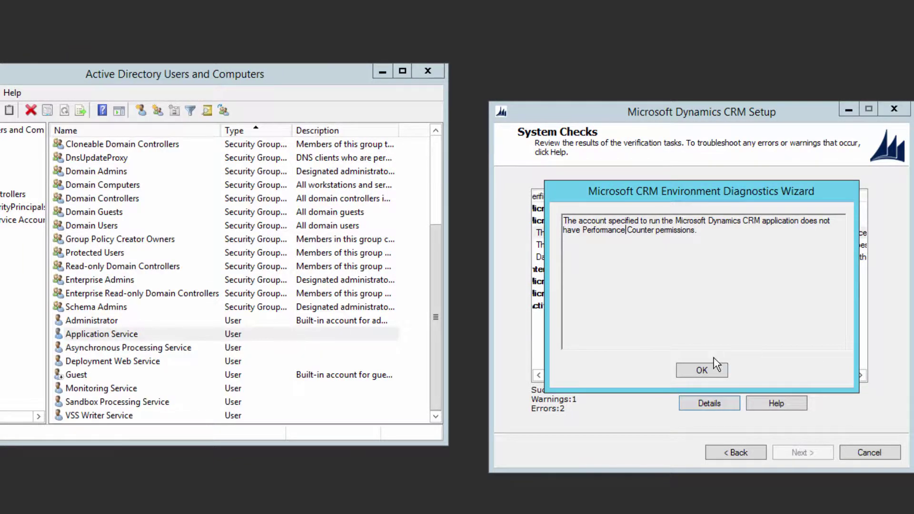
Dismiss the diagnostics message and rerun the system checks
click(704, 372)
drag(660, 375, 566, 377)
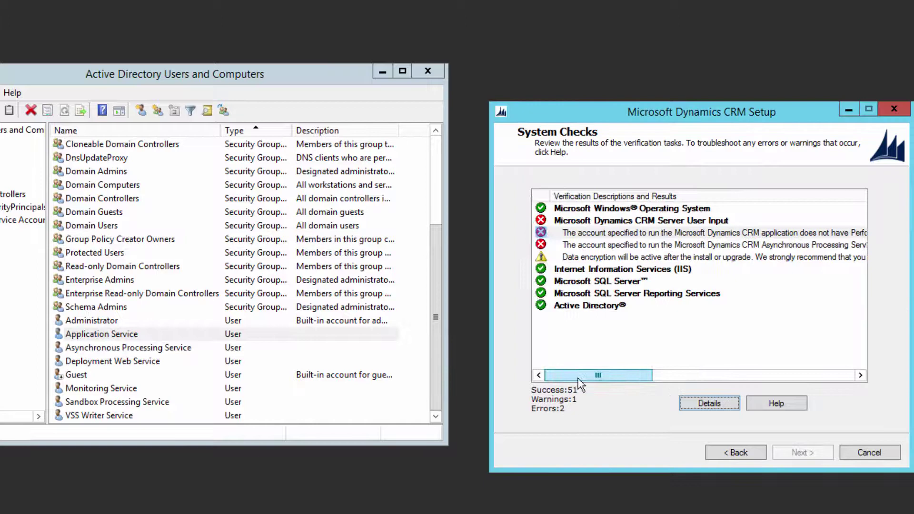
click(724, 457)
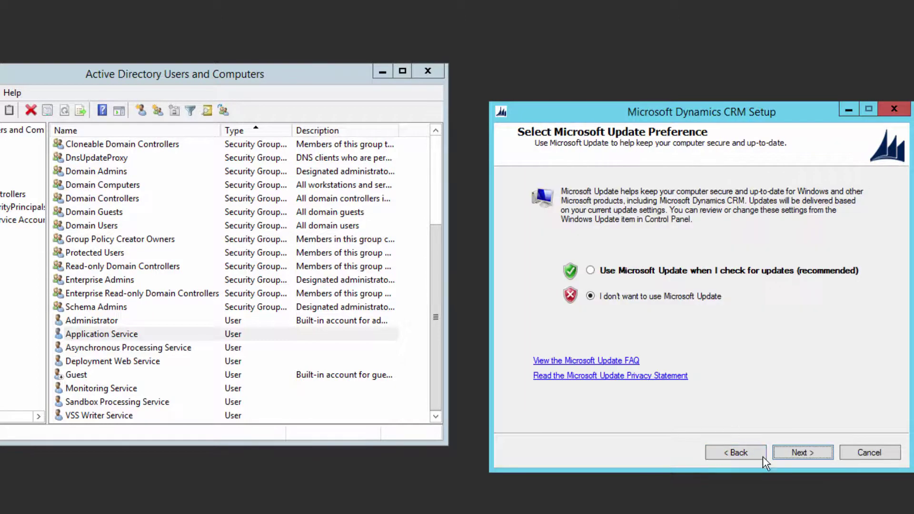
click(803, 452)
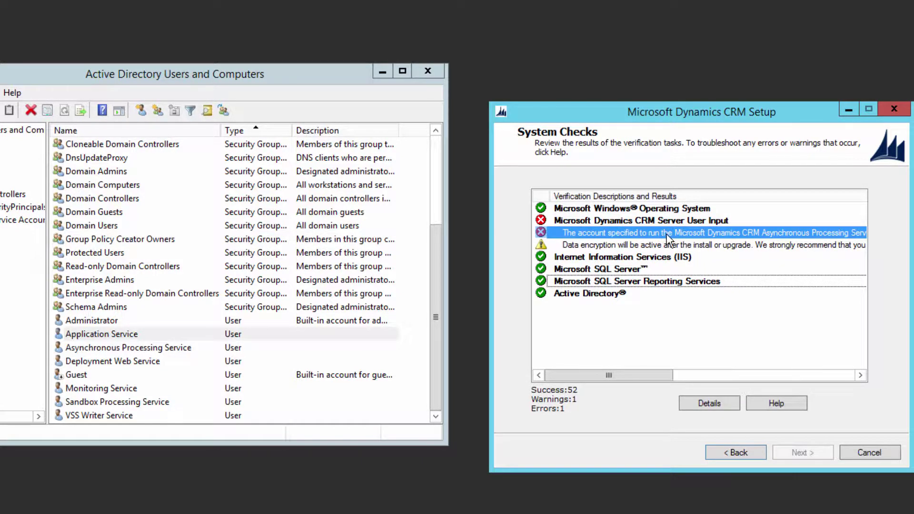
Review the remaining Performance Counter error, then select the Asynchronous Processing Service account
click(710, 405)
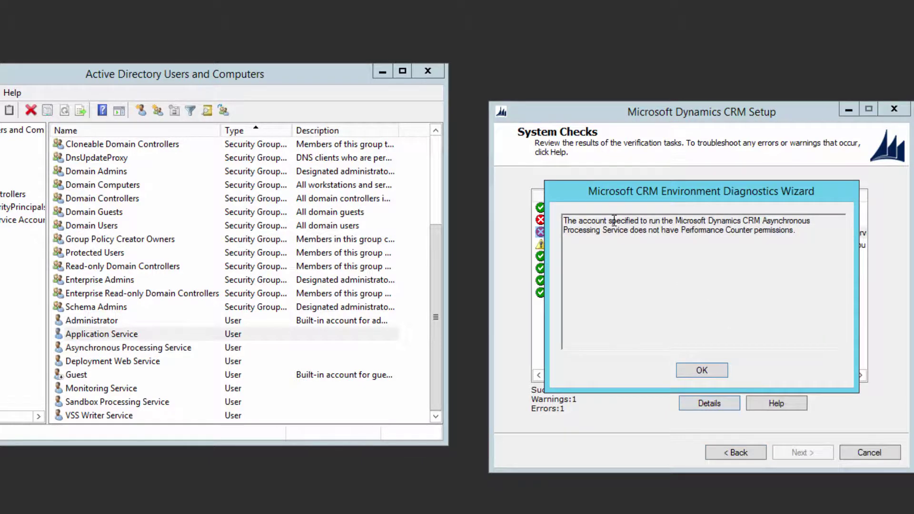
drag(682, 233, 813, 242)
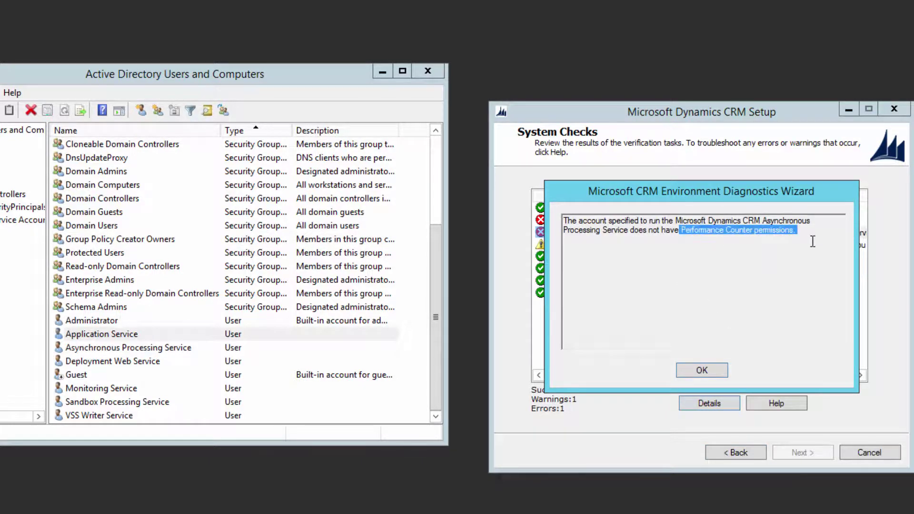
click(810, 240)
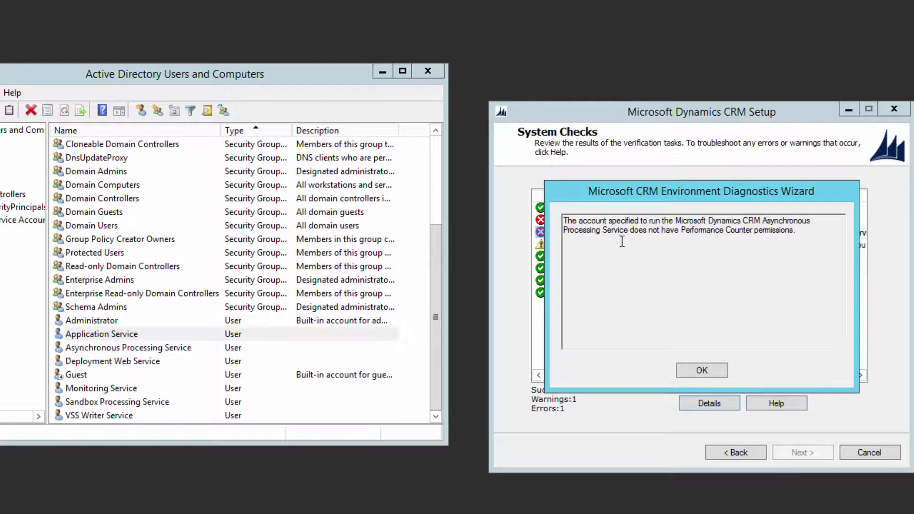
click(708, 368)
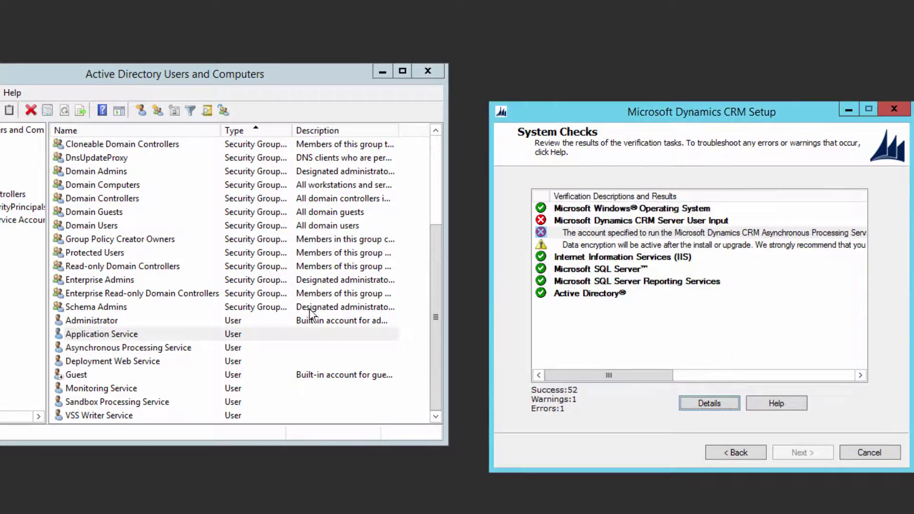
click(176, 351)
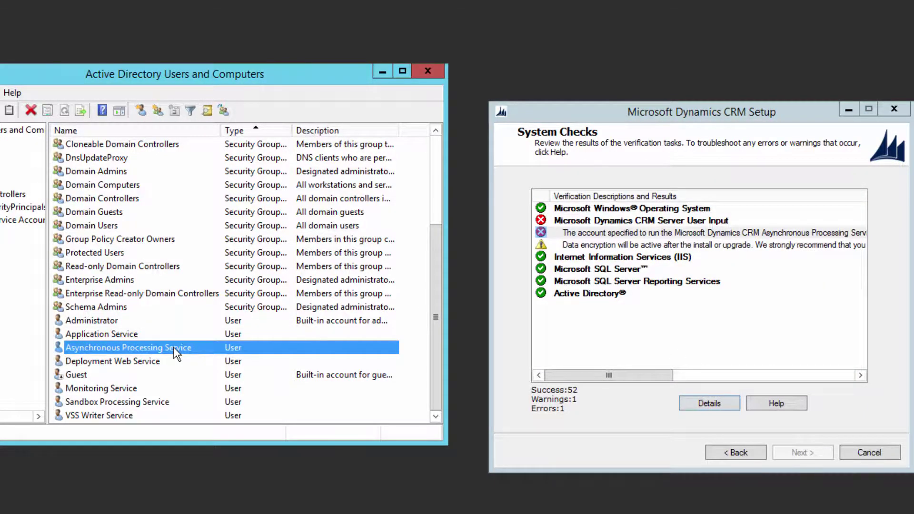
Open Asynchronous Processing Service's Member Of tab and list all TAC.COM groups
double_click(175, 351)
click(88, 96)
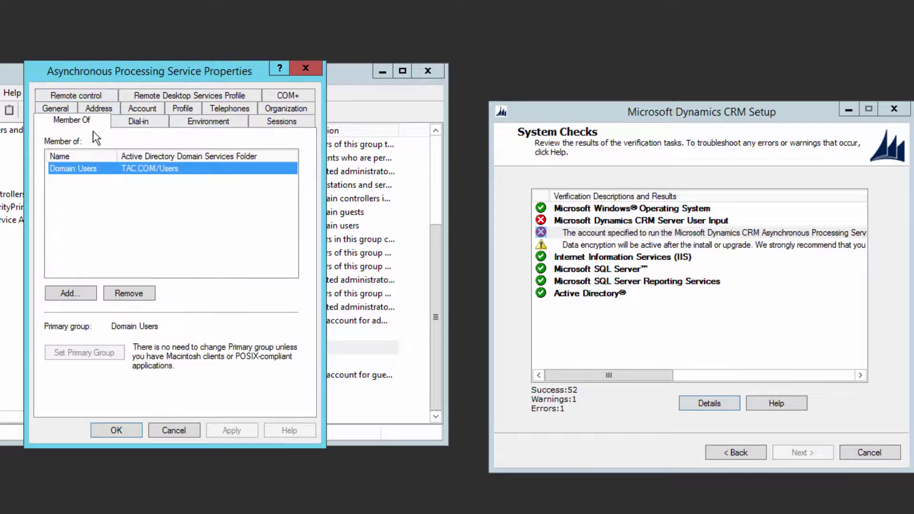
click(76, 296)
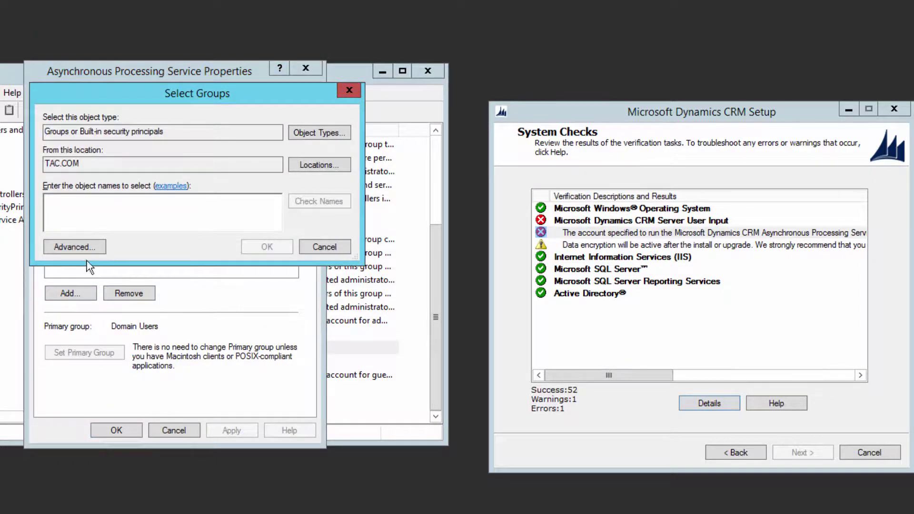
click(83, 248)
click(372, 249)
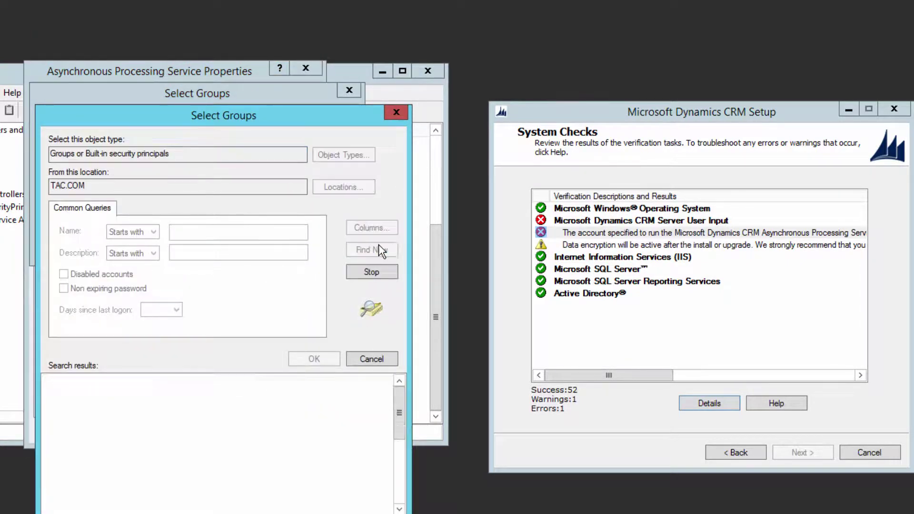
Add Performance Log Users to the account's memberships and save the properties
drag(114, 381, 261, 381)
click(179, 417)
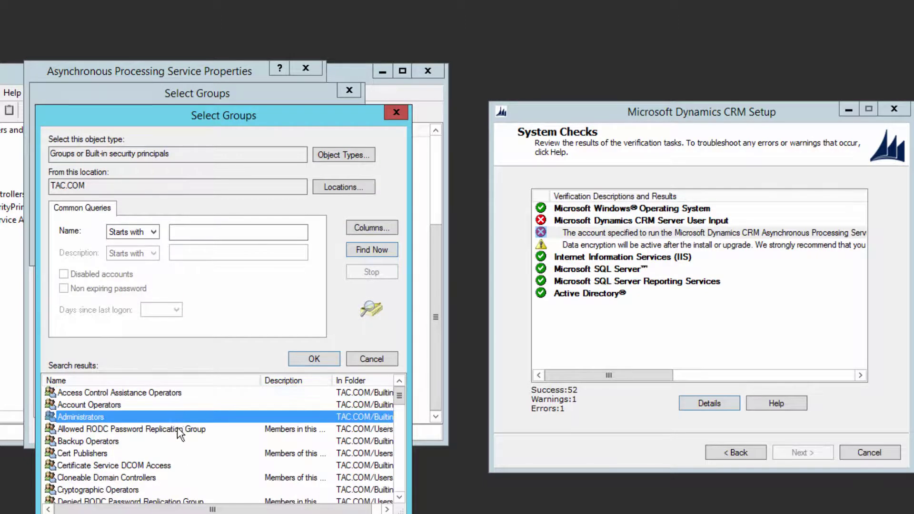
scroll(182, 442, down, 1)
scroll(180, 448, down, 8)
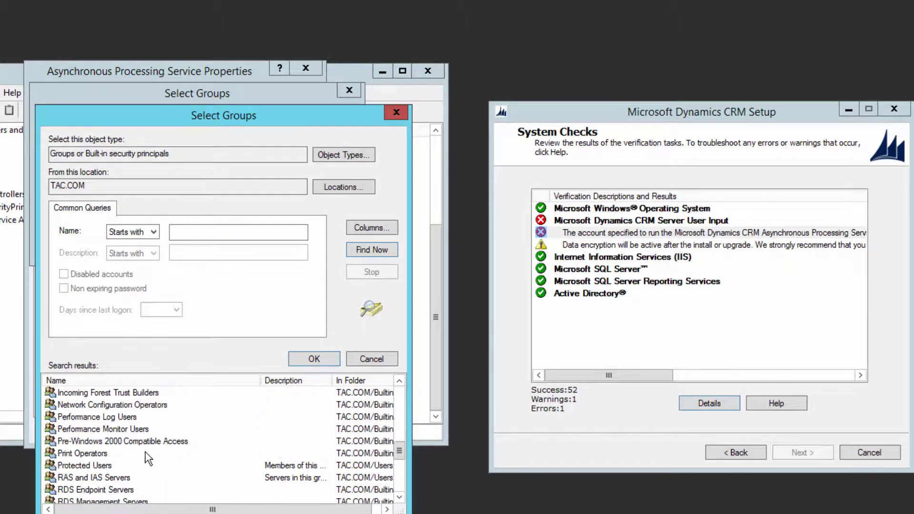
scroll(149, 459, up, 1)
click(147, 454)
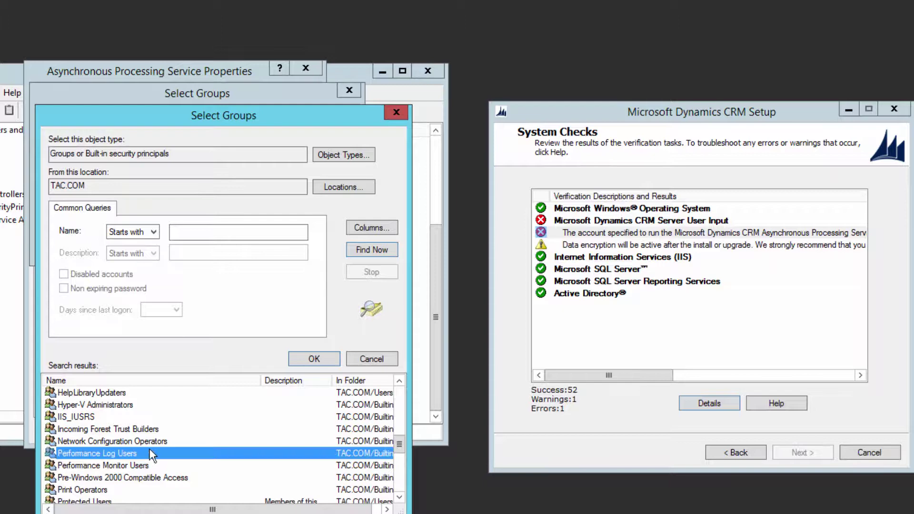
click(314, 361)
click(266, 247)
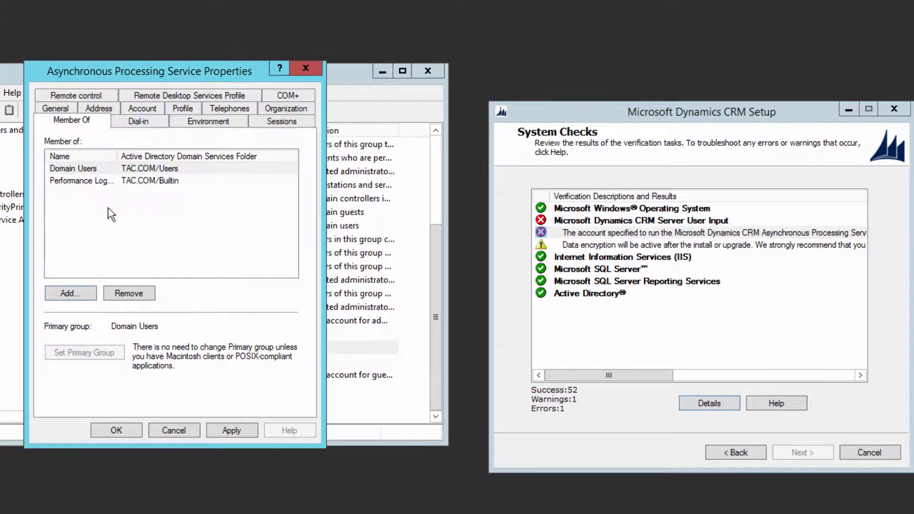
click(124, 430)
Rerun the system checks and close Active Directory Users and Computers
click(743, 455)
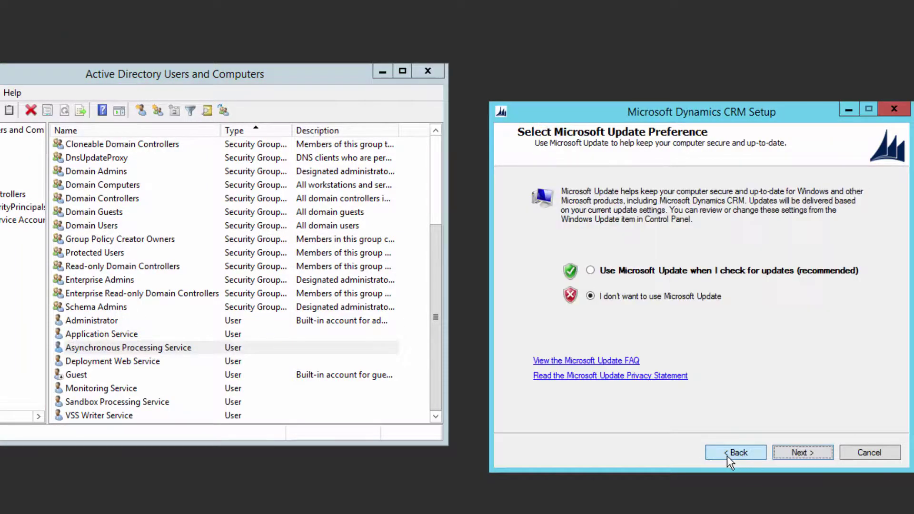
click(808, 457)
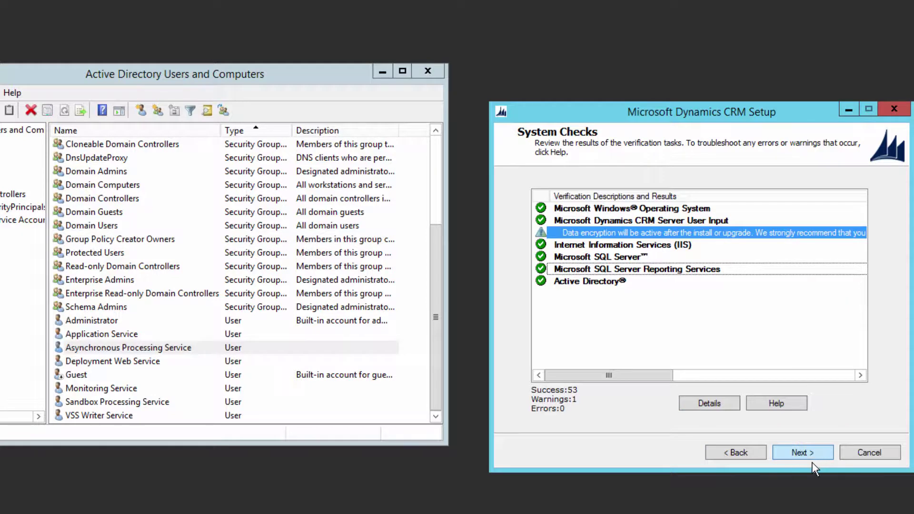
click(429, 71)
drag(608, 122, 414, 153)
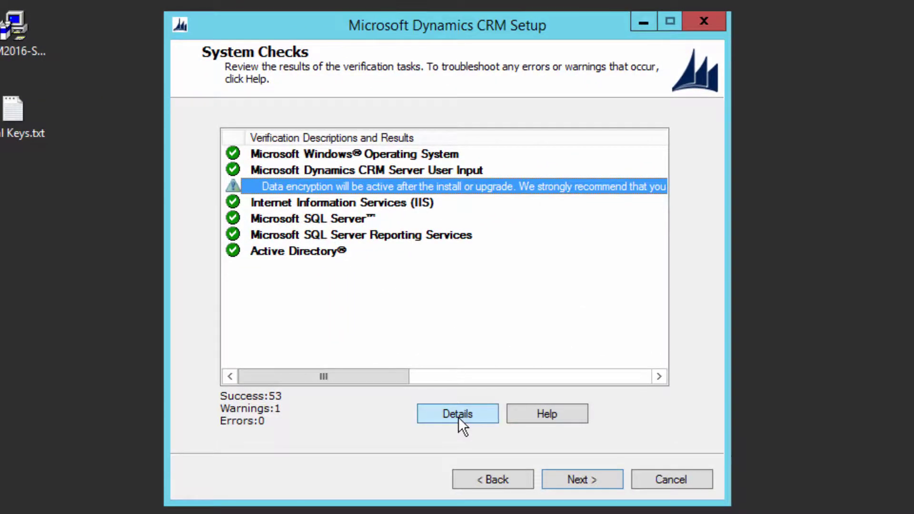
Read the data-encryption warning details and continue to the Service Disruption Warning
click(459, 417)
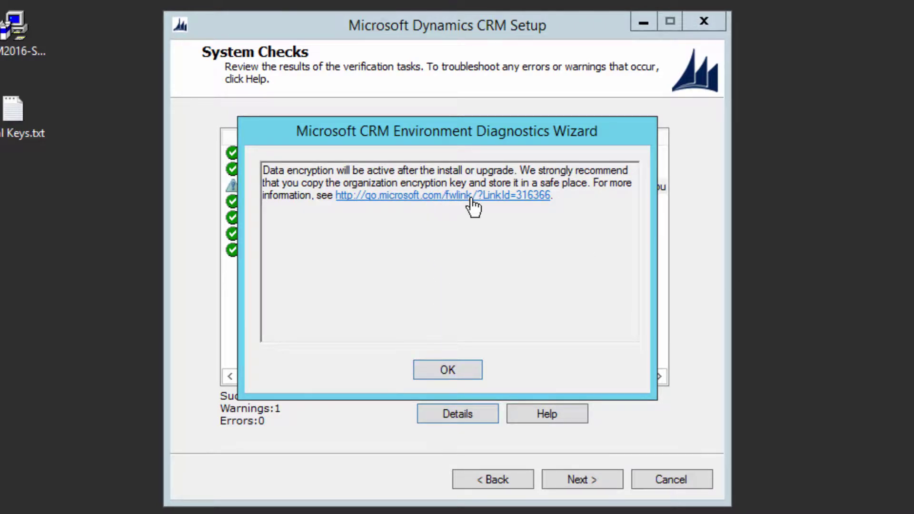
click(470, 370)
key(Return)
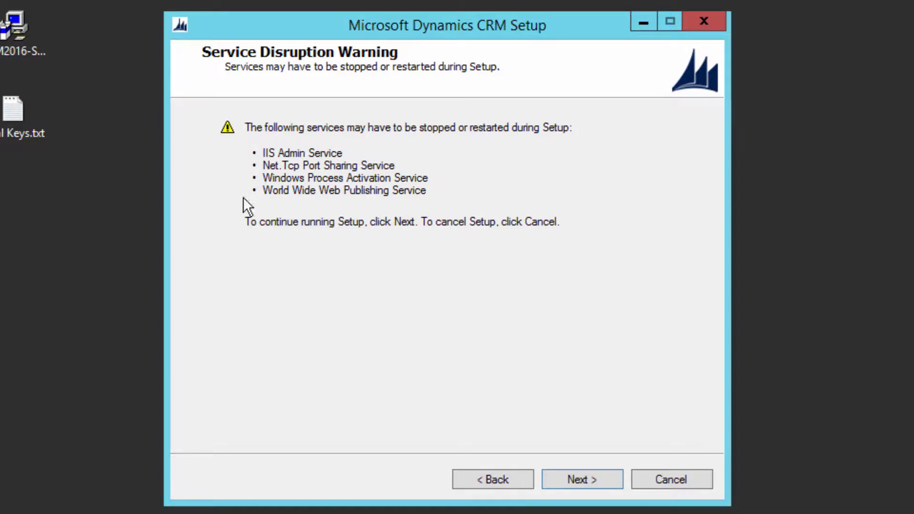
Accept the service disruption warning and install CRM Server until it completes
click(590, 478)
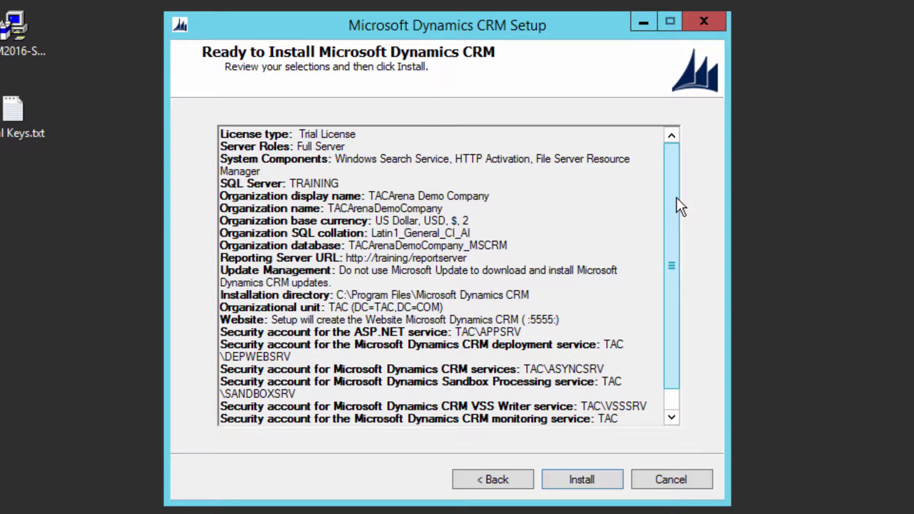
click(574, 480)
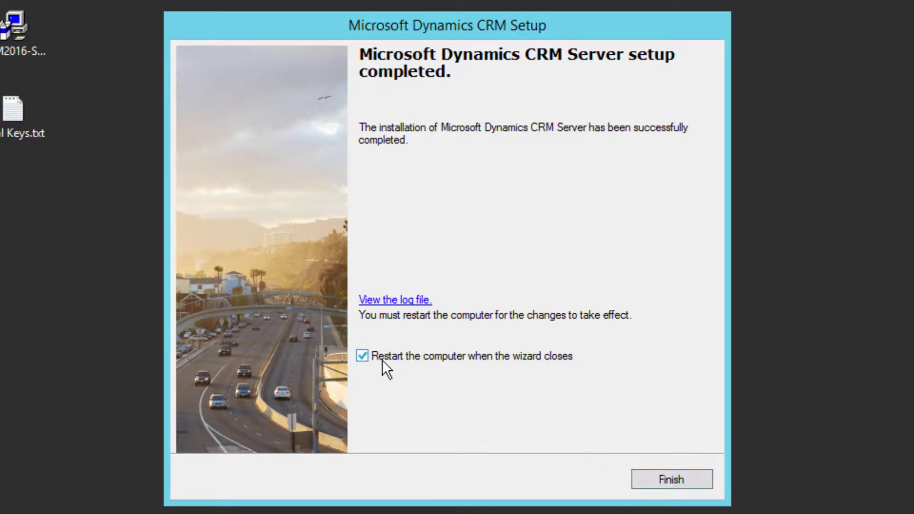
Finish setup without restarting the computer and return to SQL Server Management Studio
click(363, 356)
click(660, 473)
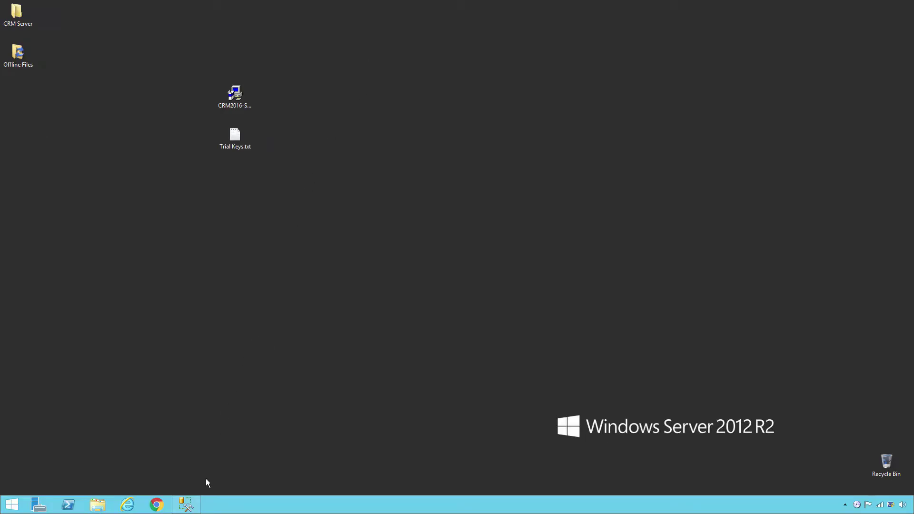
click(186, 504)
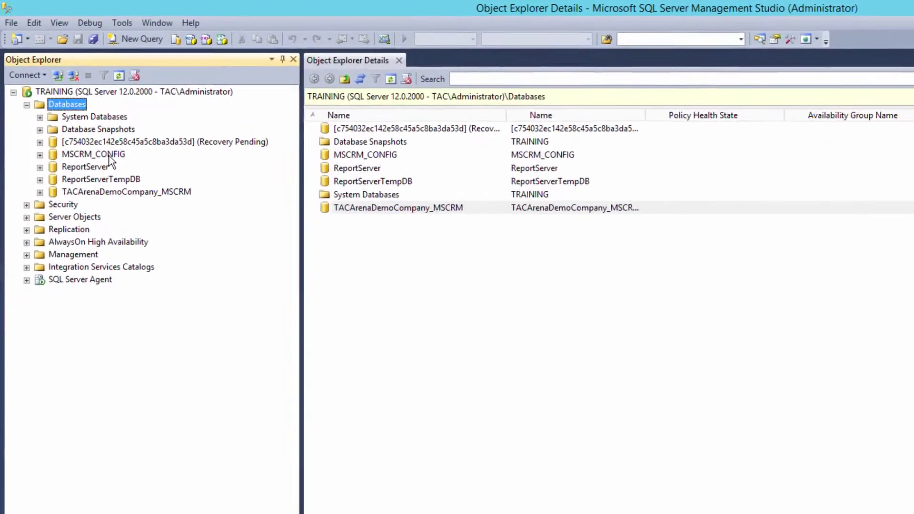
Inspect the MSCRM_CONFIG and TACArenaDemoCompany_MSCRM databases in Object Explorer
click(124, 177)
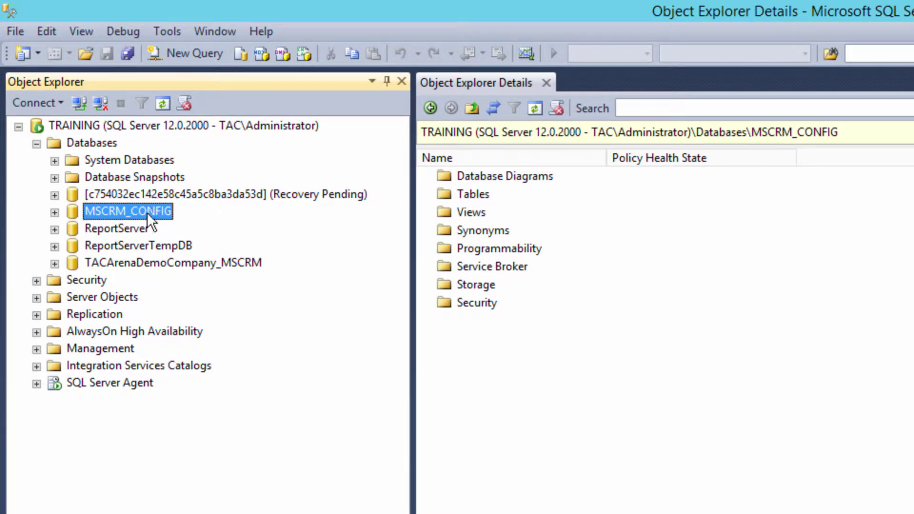
click(146, 265)
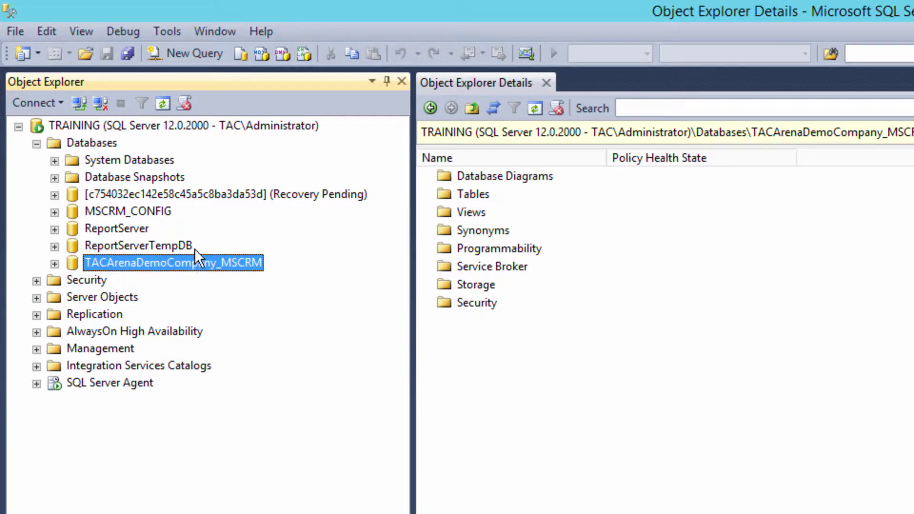
click(103, 210)
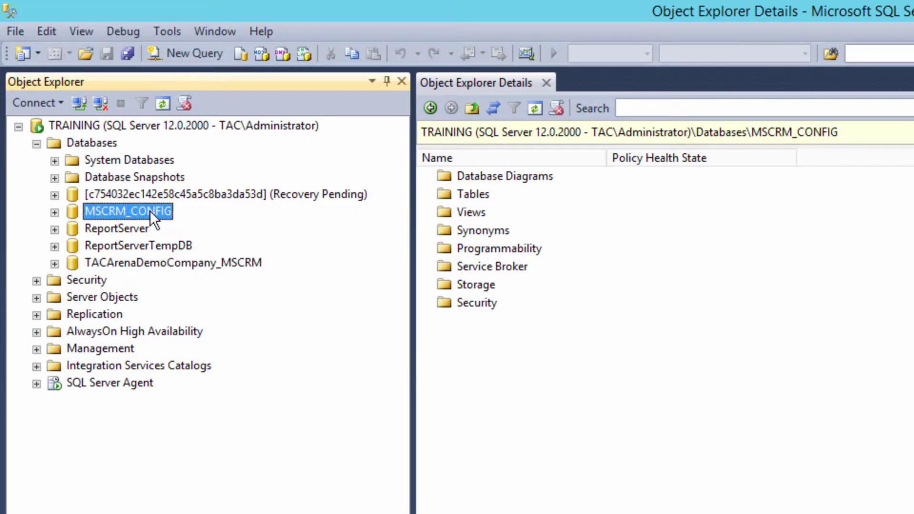
click(128, 263)
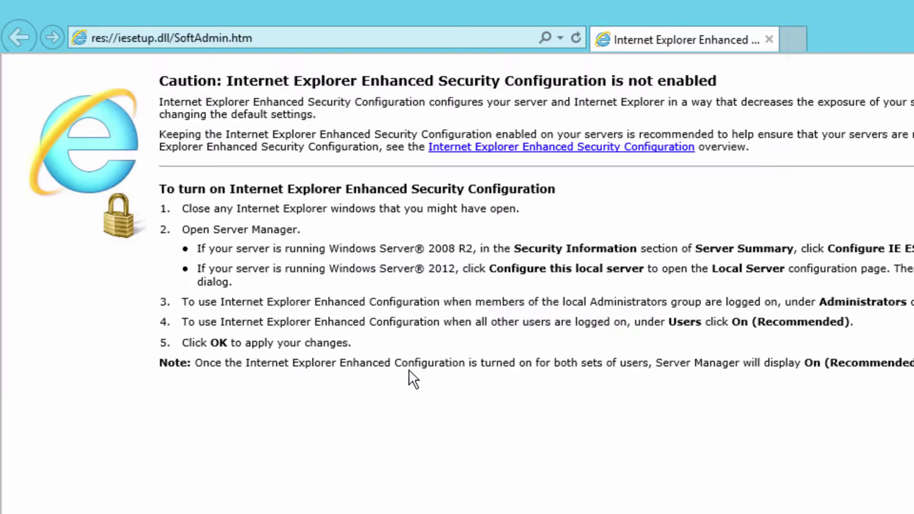
Go to training:5555/ in Internet Explorer via the address autocomplete
click(378, 34)
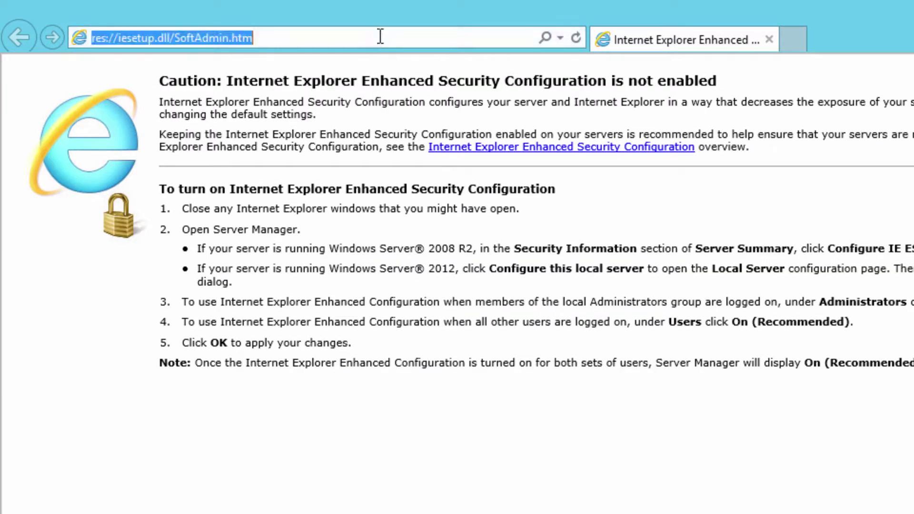
text(training:5555/)
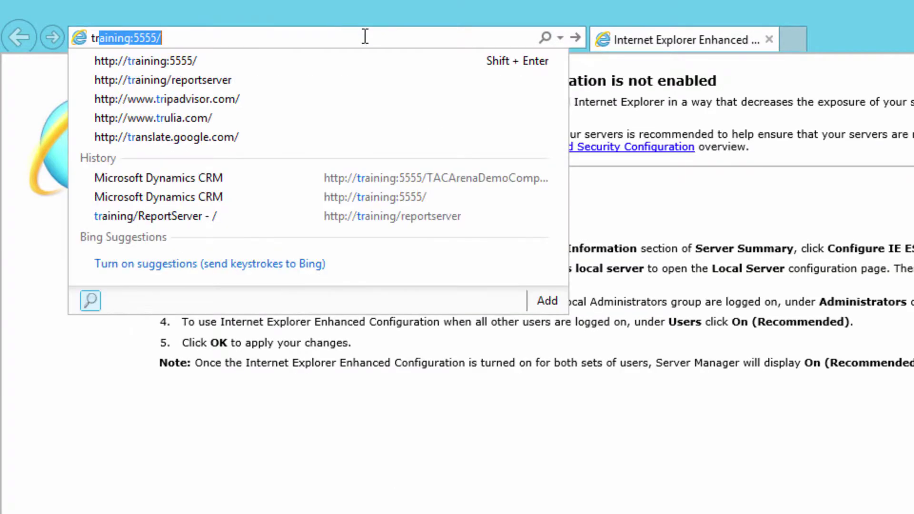
key(End)
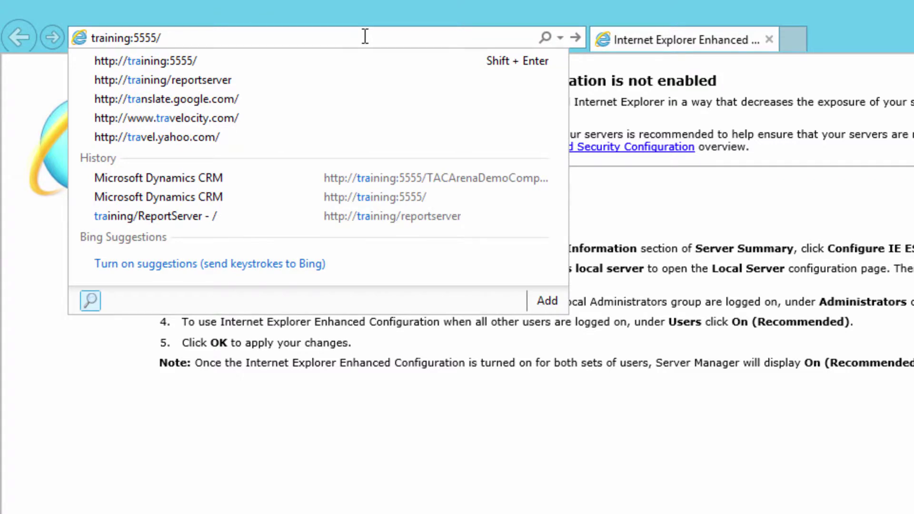
key(Return)
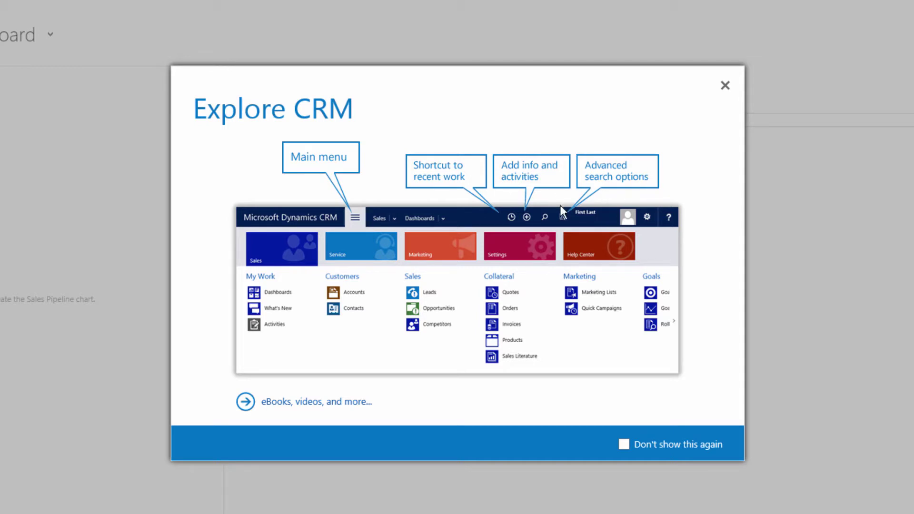
Dismiss the Explore CRM welcome permanently and browse the Sales, Service, Marketing, Settings and Help areas
click(650, 443)
click(725, 85)
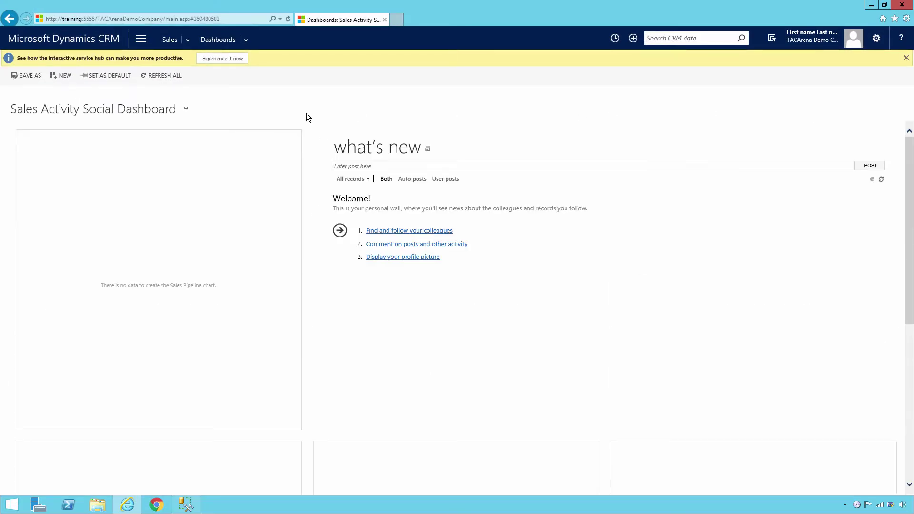
click(143, 40)
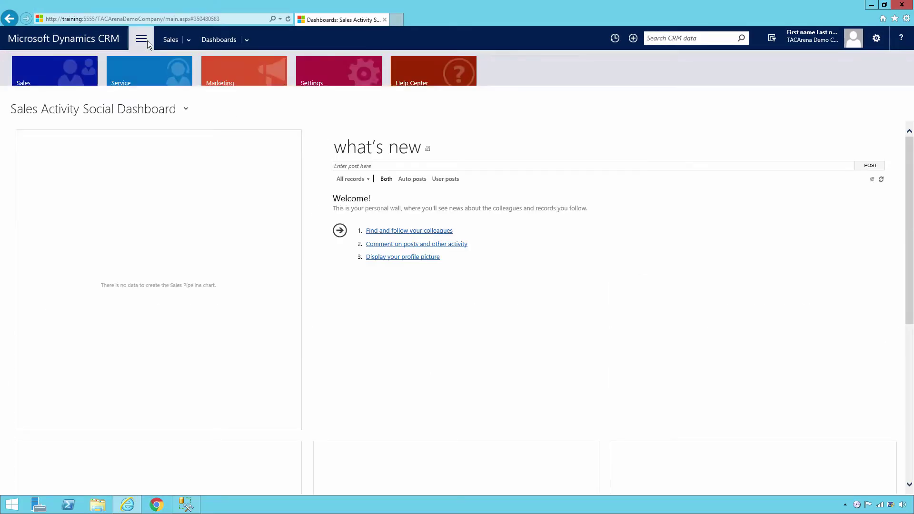
click(62, 81)
click(143, 82)
click(225, 80)
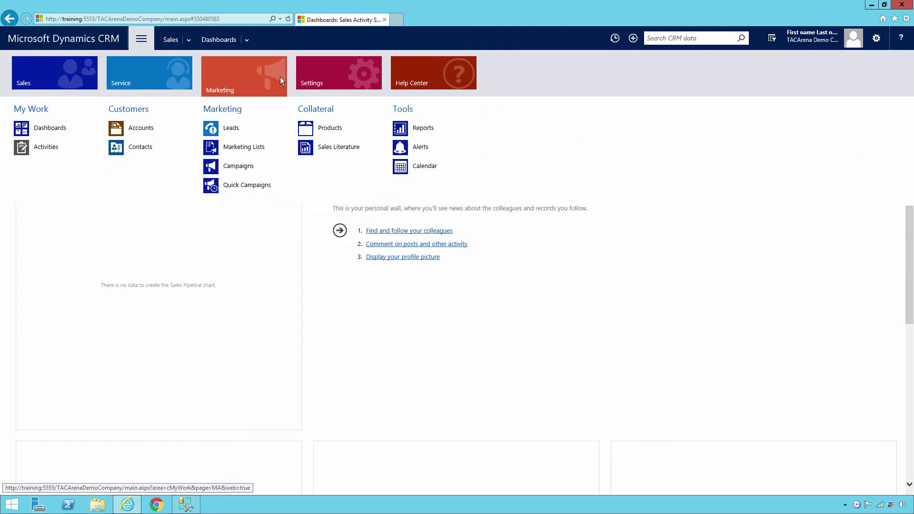
click(336, 82)
click(414, 79)
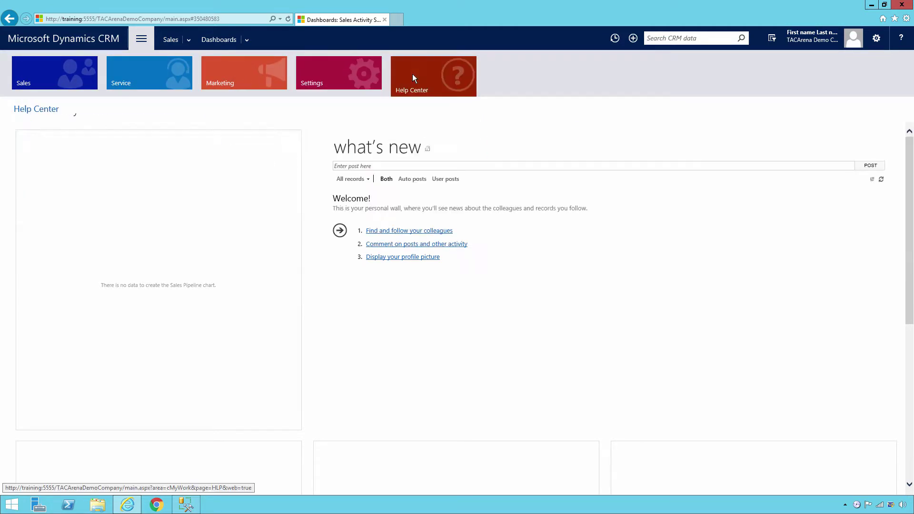
click(28, 82)
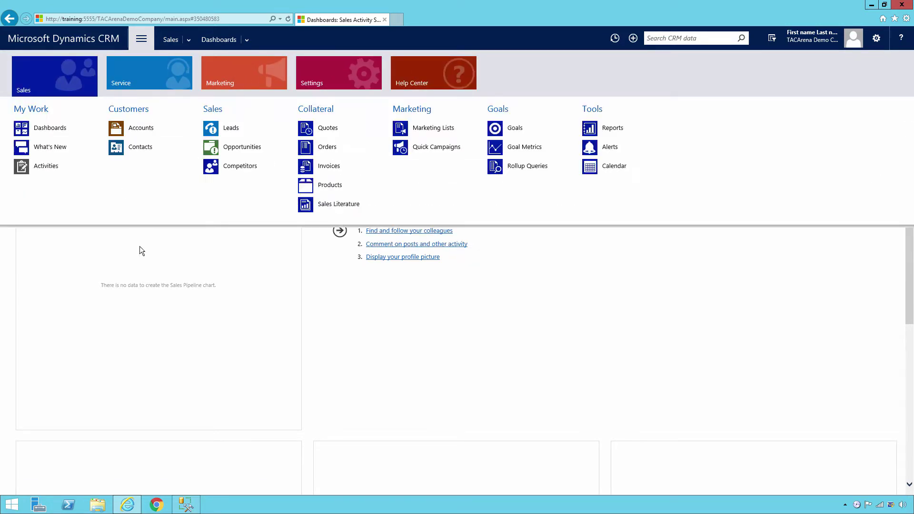
click(281, 272)
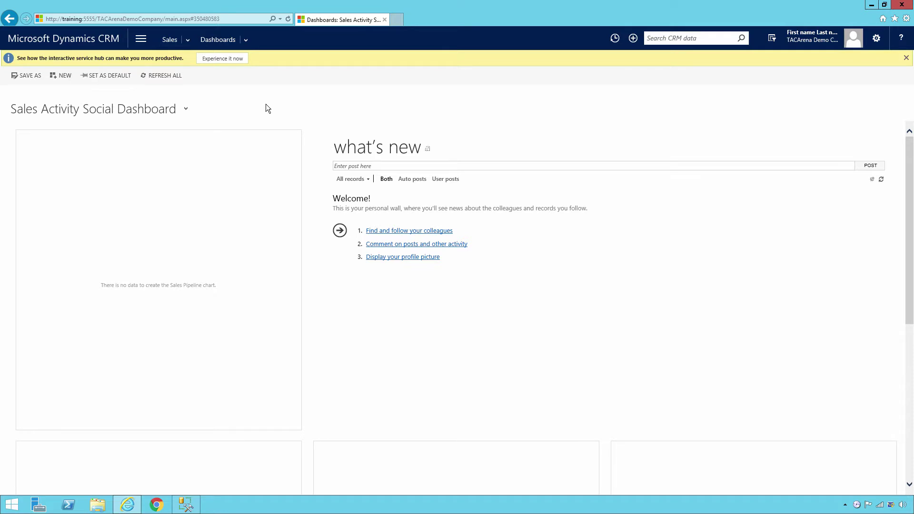
View Sales > Available Reports, then return to the Sales Activity Social Dashboard
click(142, 39)
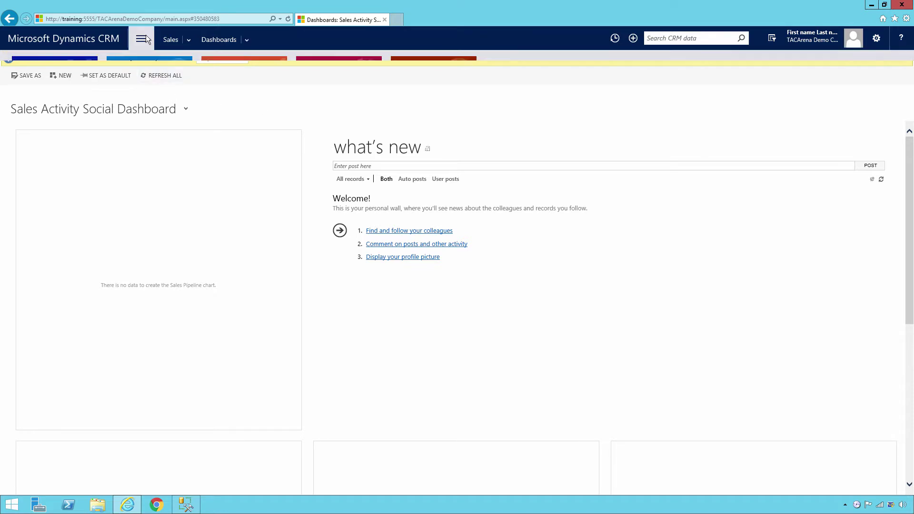
click(79, 79)
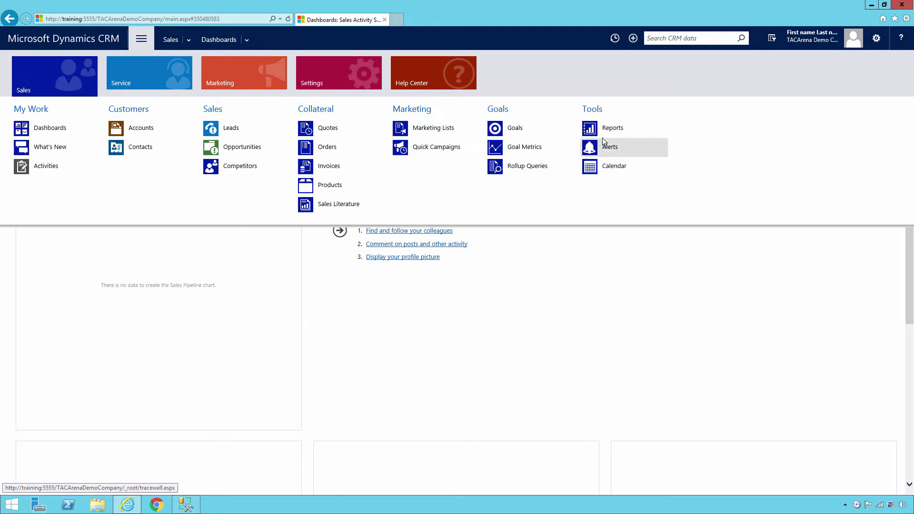
click(603, 126)
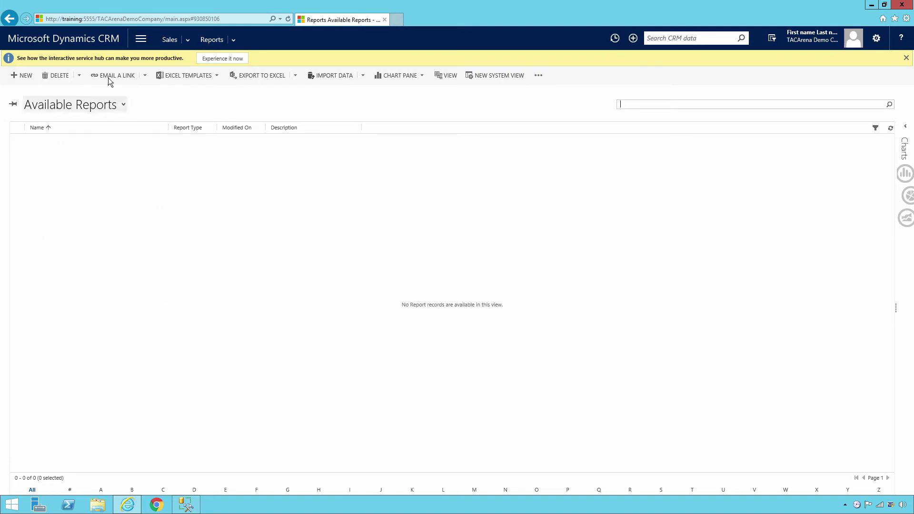
click(97, 45)
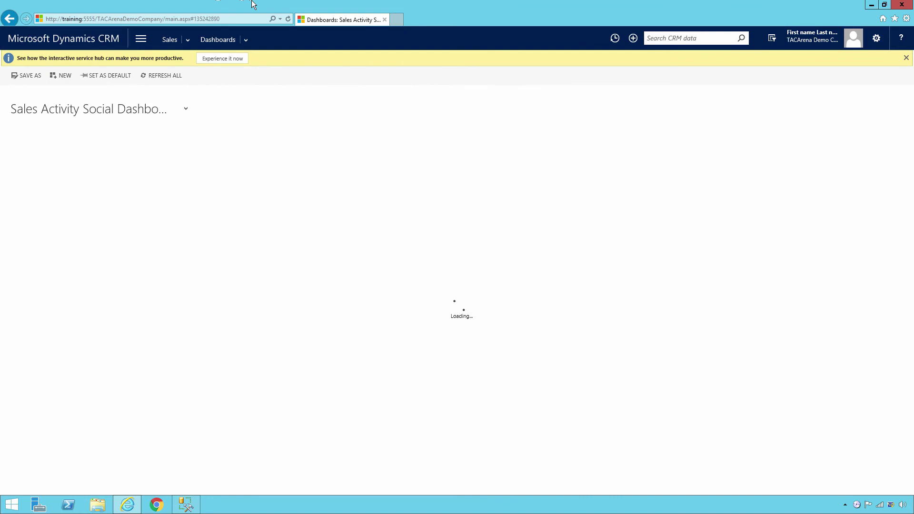